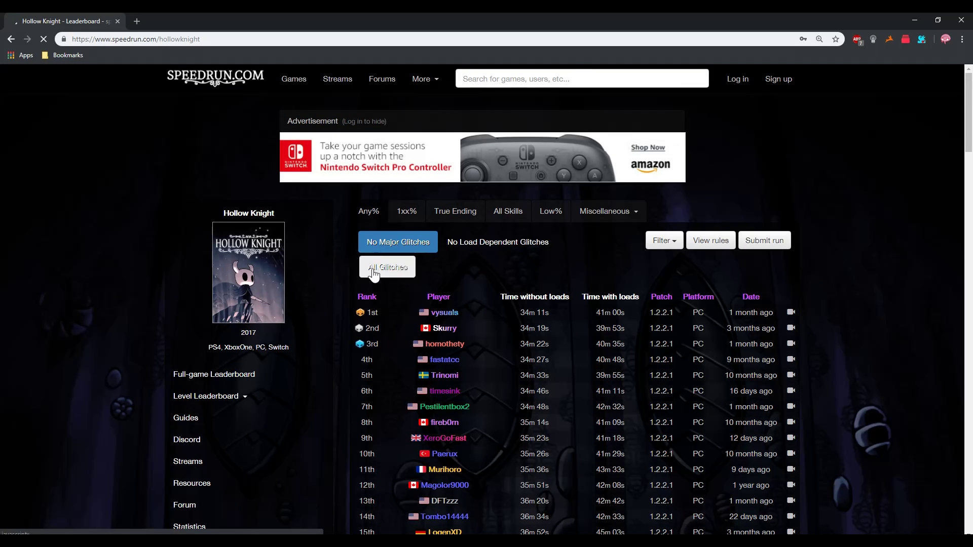
Open the guide "Downpatching the game using the Steam console" from the Hollow Knight guides on speedrun.com.
{"action": "scroll", "coordinate": [246, 440], "scroll_direction": "down", "scroll_amount": 2}
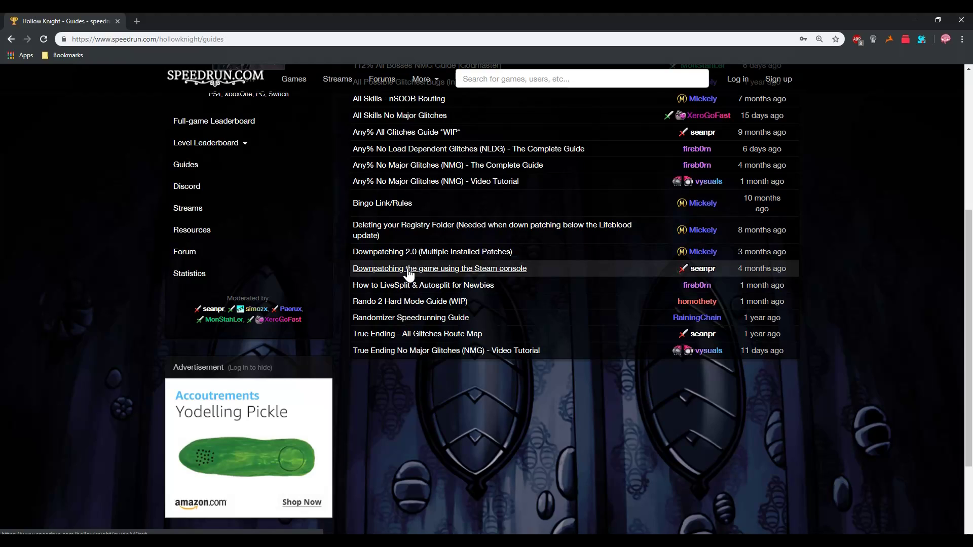
{"action": "left_click", "coordinate": [408, 269]}
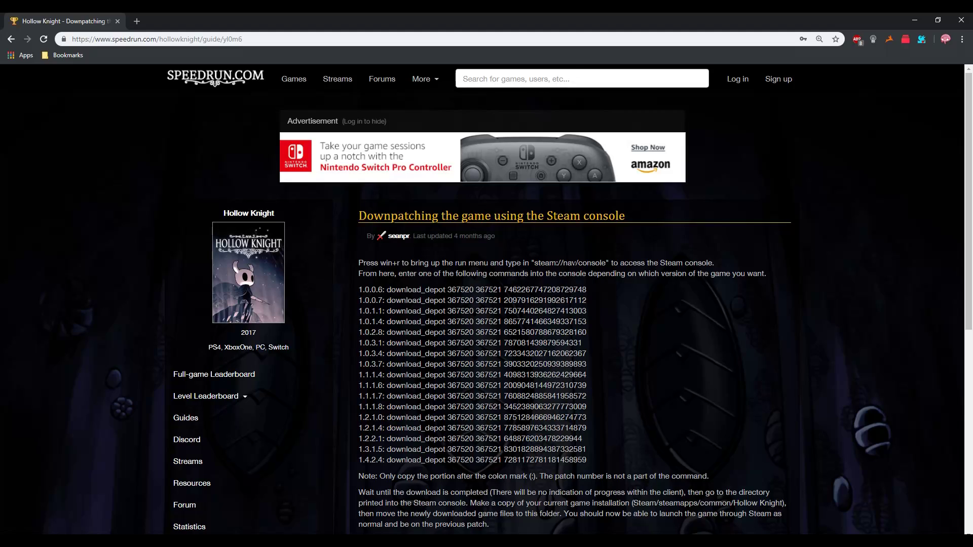
Run steam://nav/console from Windows to open the Steam console.
{"action": "key", "text": "super+r"}
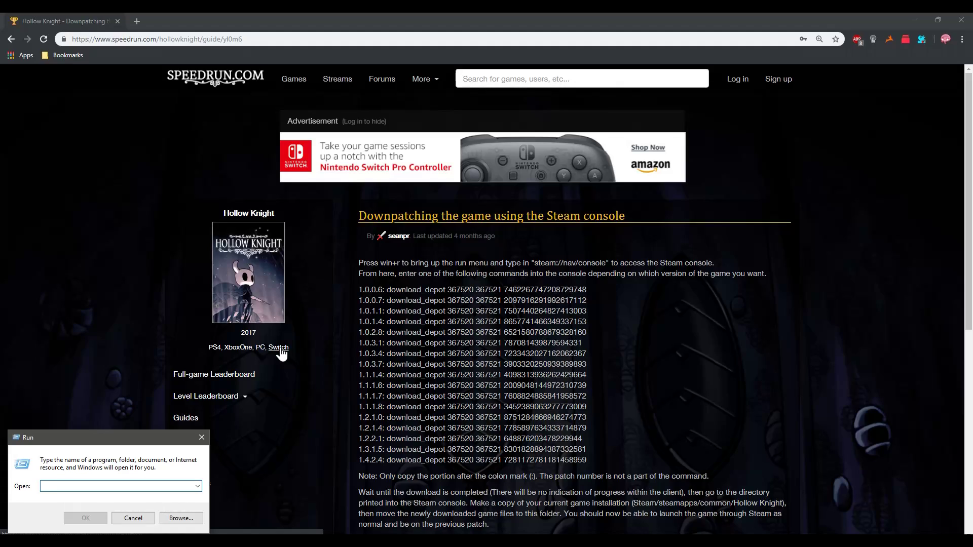
{"action": "type", "text": "steam"}
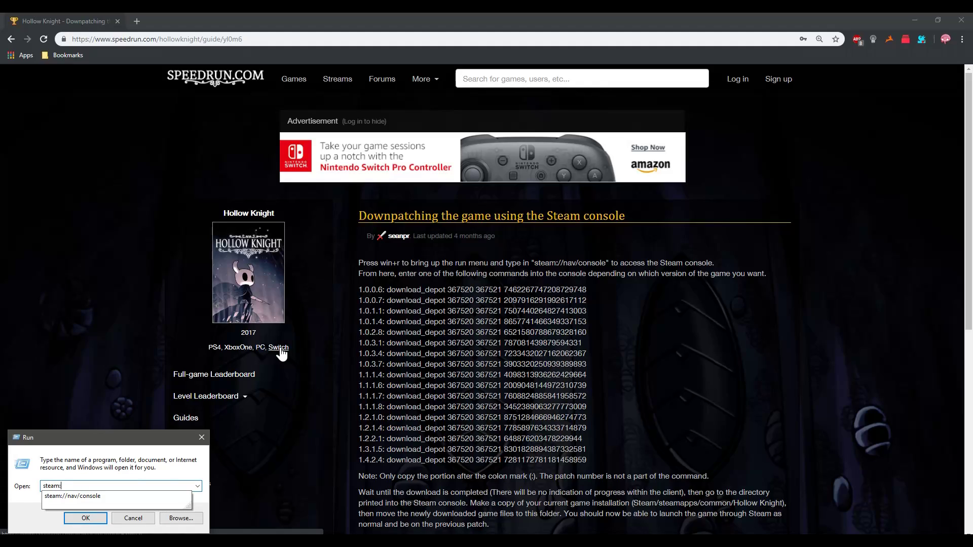
{"action": "type", "text": "://nav/console"}
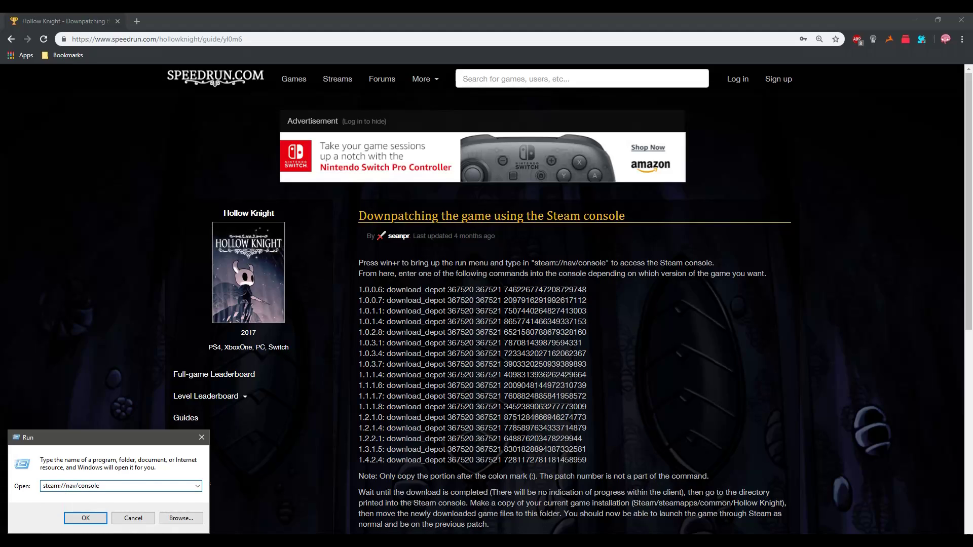
{"action": "key", "text": "Return"}
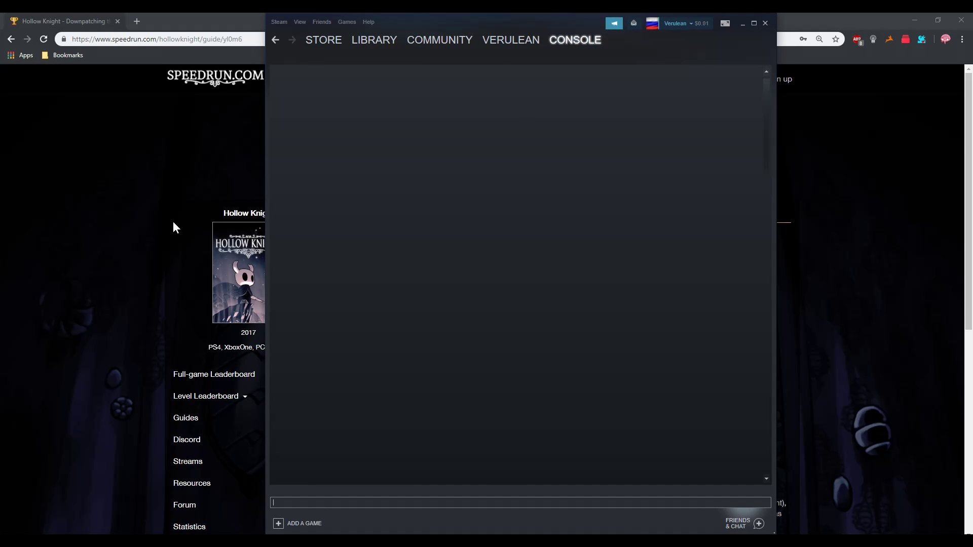
Load steam://open/console in a new browser tab and allow it to open the Steam client.
{"action": "left_click", "coordinate": [133, 225]}
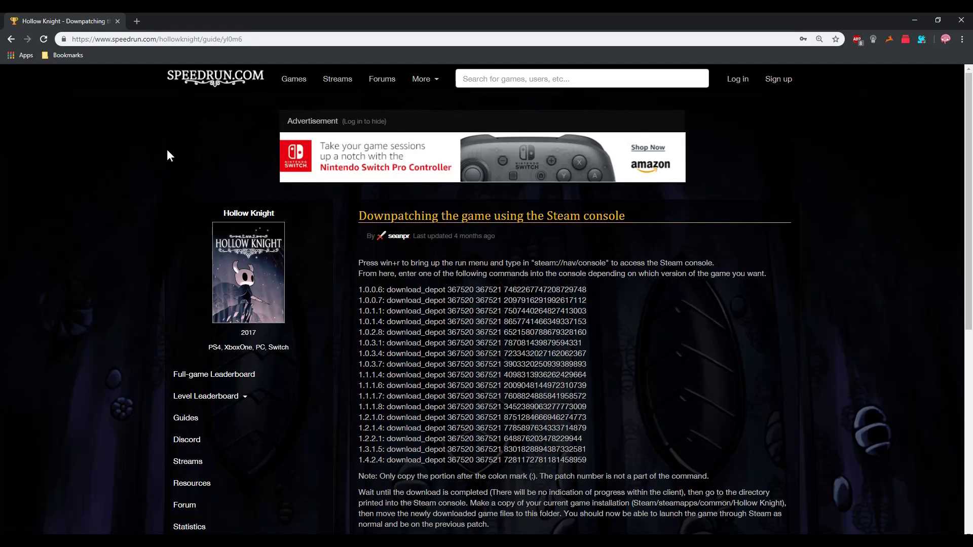
{"action": "left_click", "coordinate": [137, 22]}
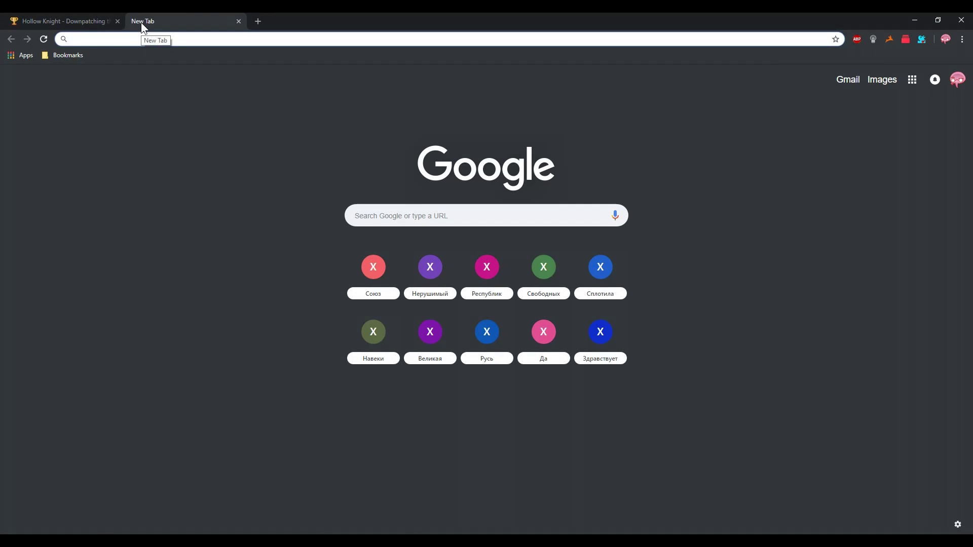
{"action": "type", "text": "steam://open/console"}
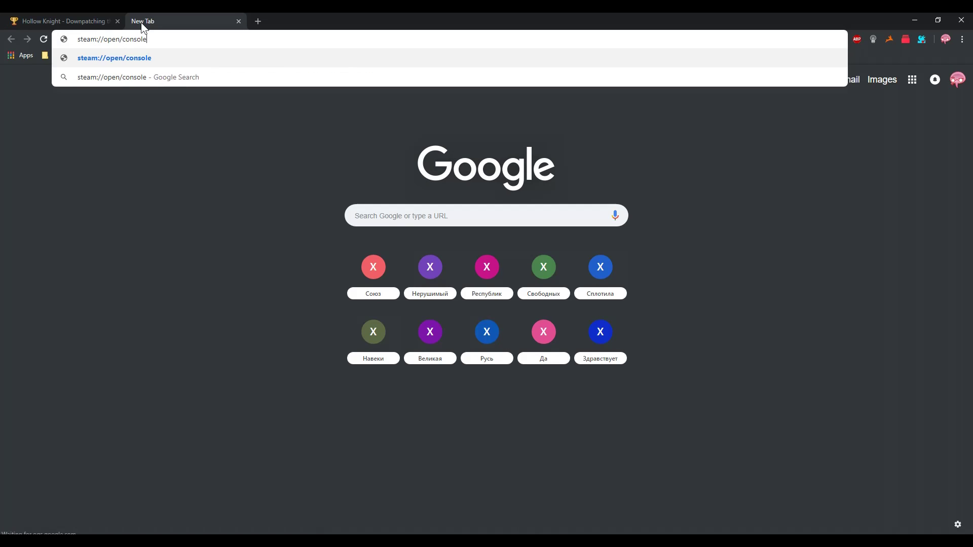
{"action": "key", "text": "Return"}
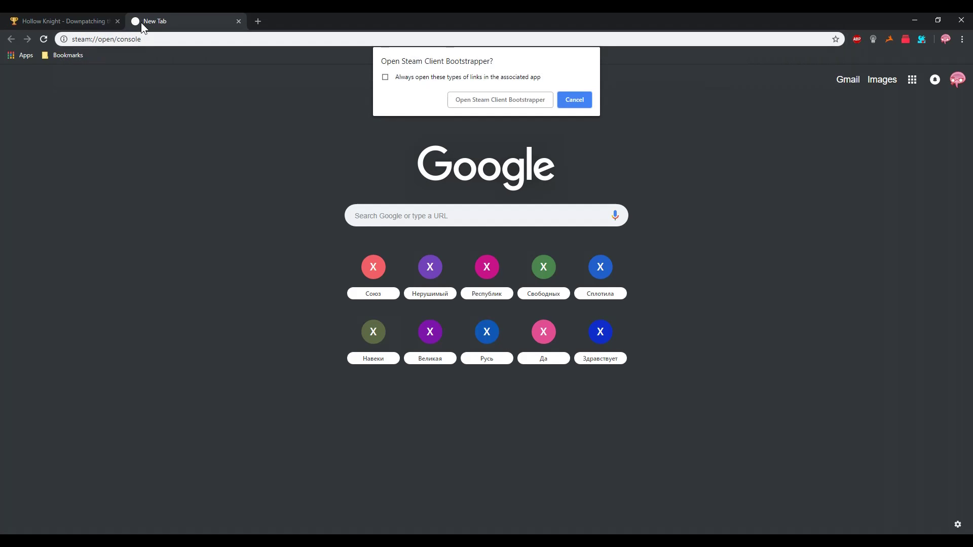
{"action": "left_click", "coordinate": [469, 100]}
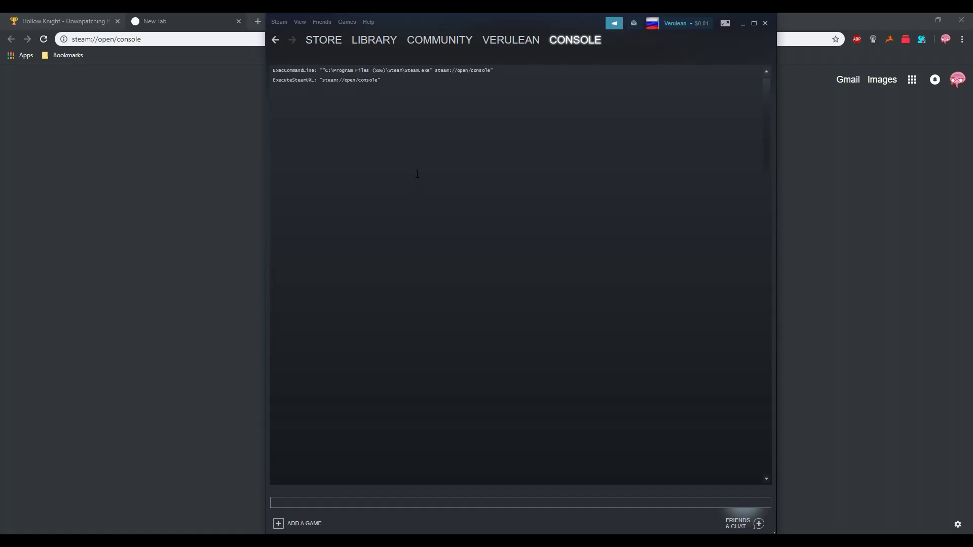
{"action": "left_click", "coordinate": [61, 17]}
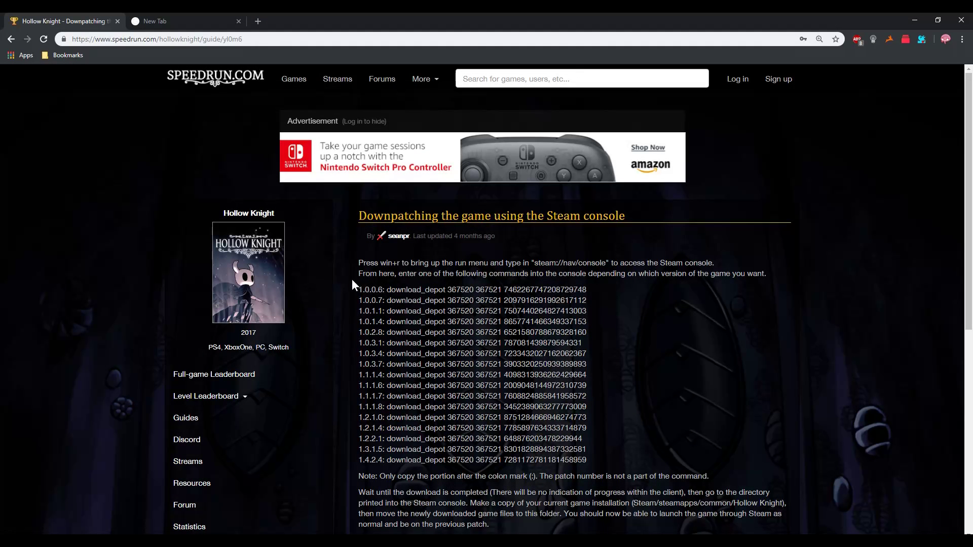
{"action": "left_click_drag", "start_coordinate": [357, 290], "coordinate": [616, 453]}
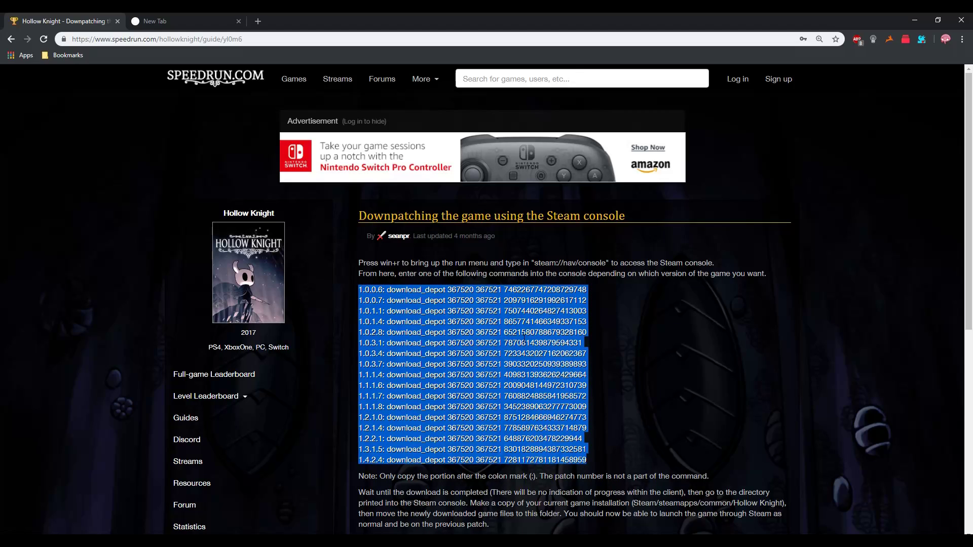
{"action": "left_click", "coordinate": [652, 365]}
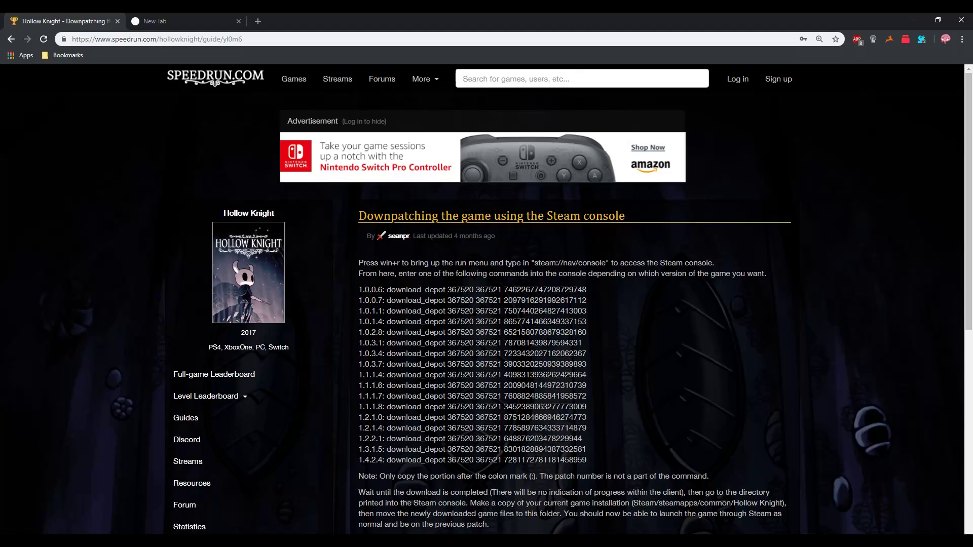
{"action": "left_click_drag", "start_coordinate": [388, 438], "coordinate": [600, 441]}
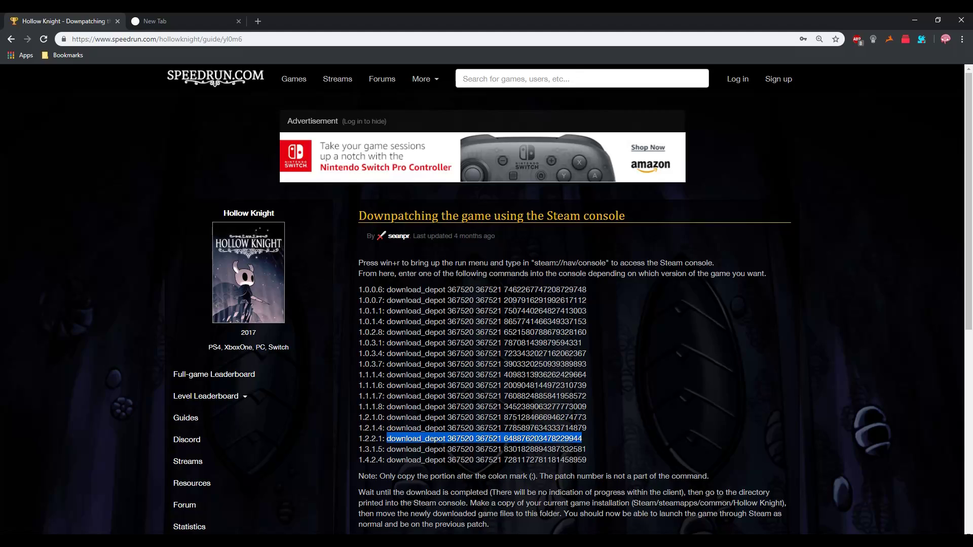
{"action": "key", "text": "alt+Tab"}
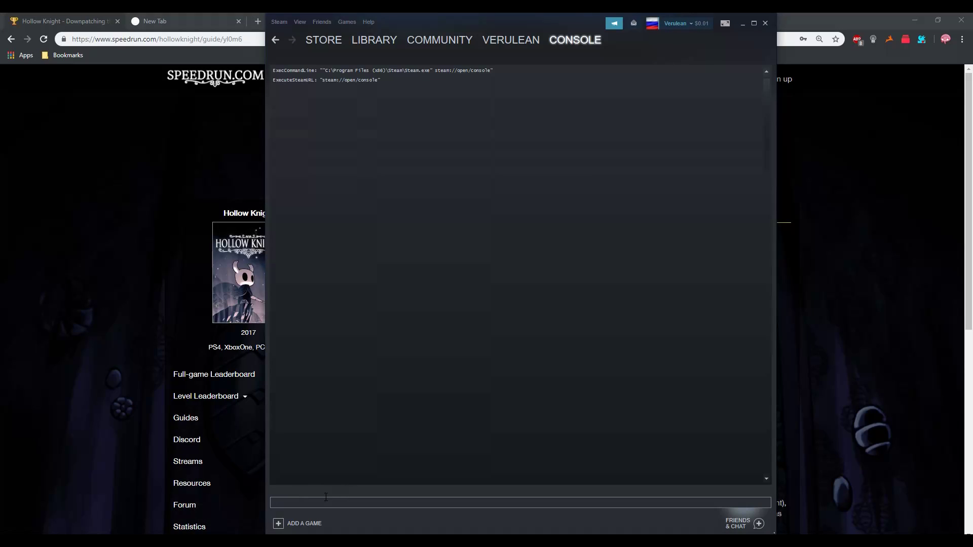
{"action": "key", "text": "ctrl+v"}
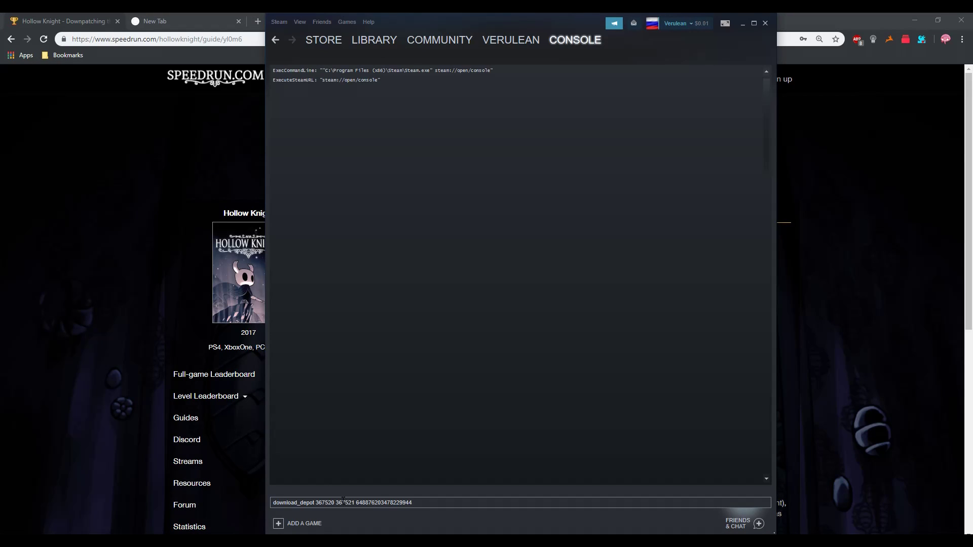
{"action": "key", "text": "Return"}
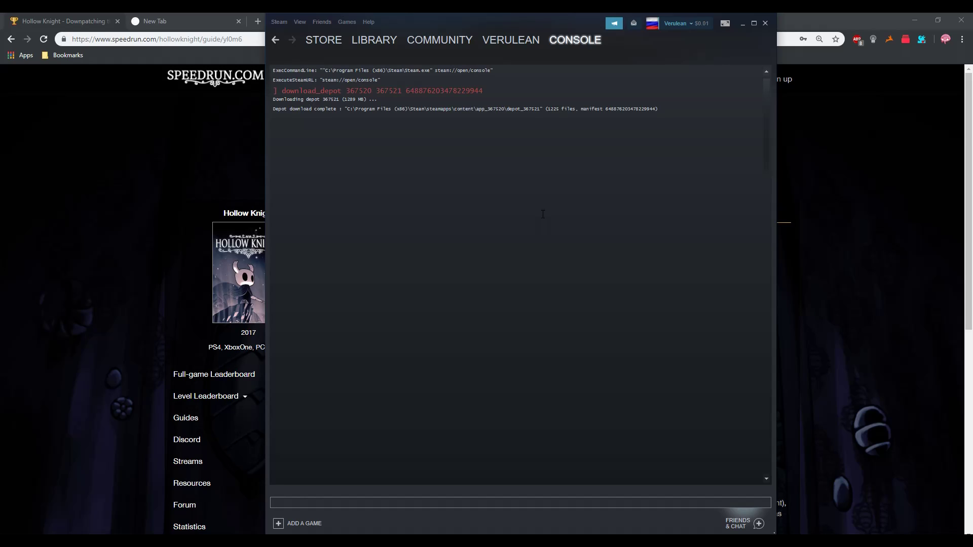
Check the depot's download path in the console, then switch to File Explorer and open the depot_367521 folder.
{"action": "left_click_drag", "start_coordinate": [683, 110], "coordinate": [271, 109]}
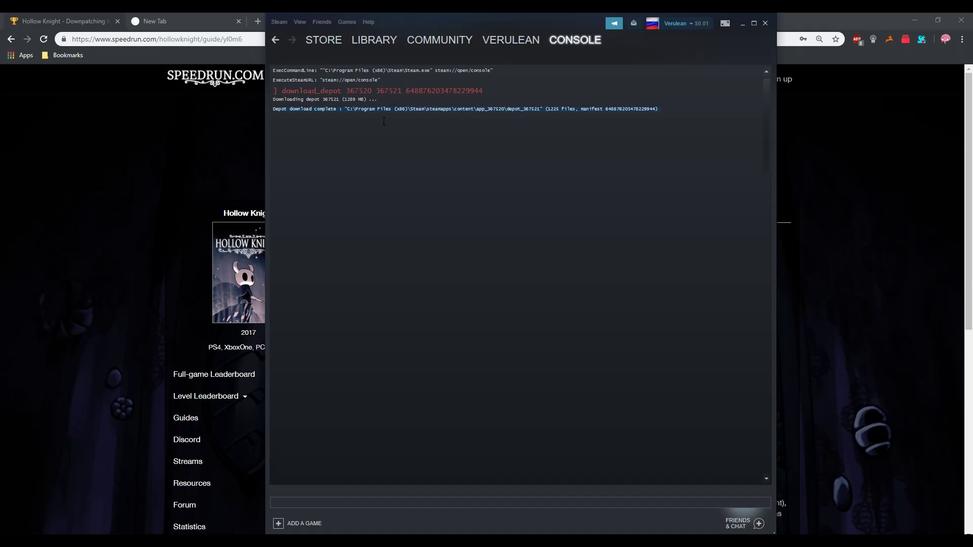
{"action": "left_click", "coordinate": [359, 114]}
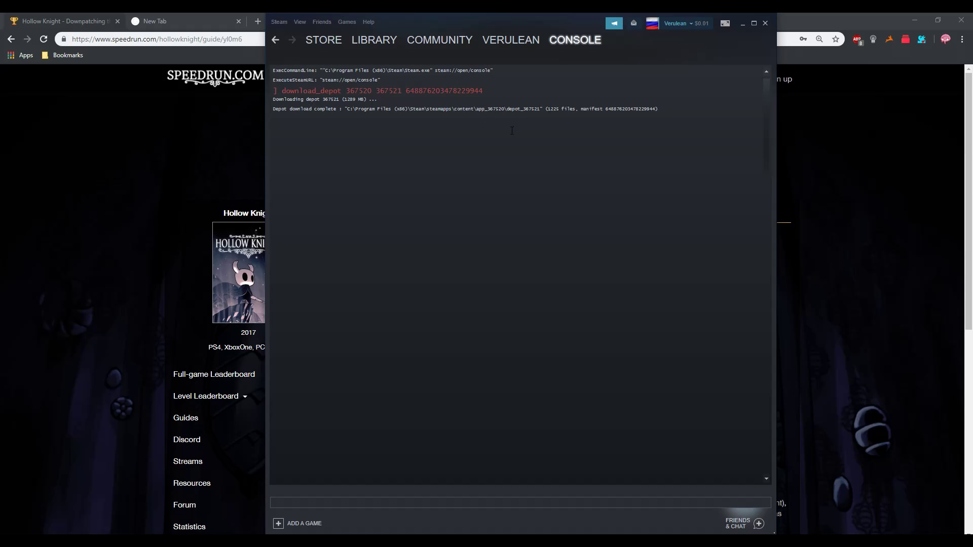
{"action": "key", "text": "alt+Tab"}
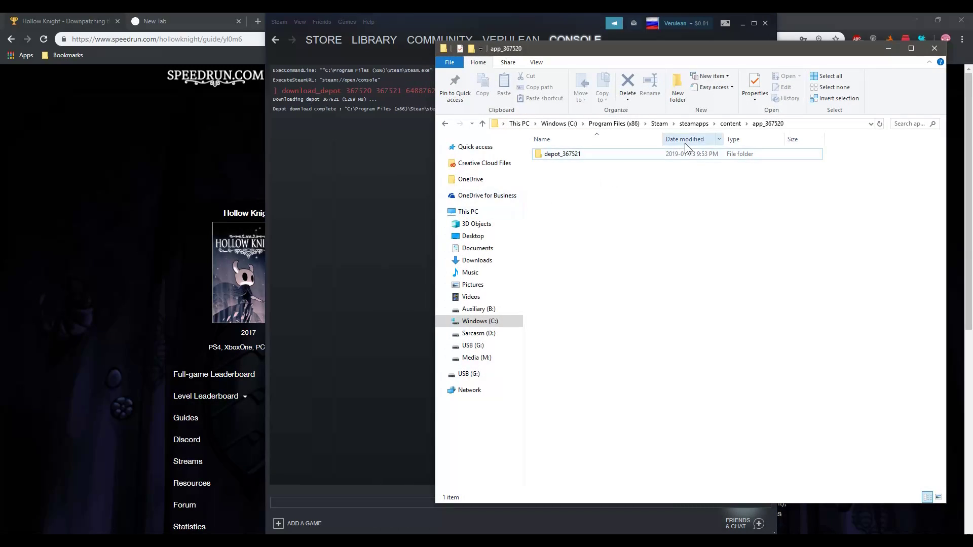
{"action": "double_click", "coordinate": [609, 153]}
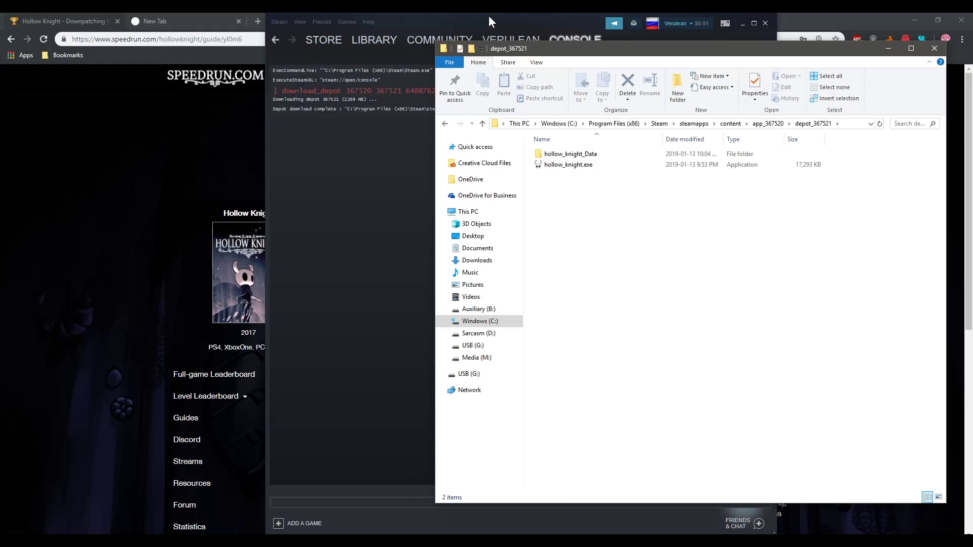
Open Hollow Knight's properties from the Steam library and browse its local files.
{"action": "left_click", "coordinate": [385, 22]}
{"action": "left_click", "coordinate": [377, 39]}
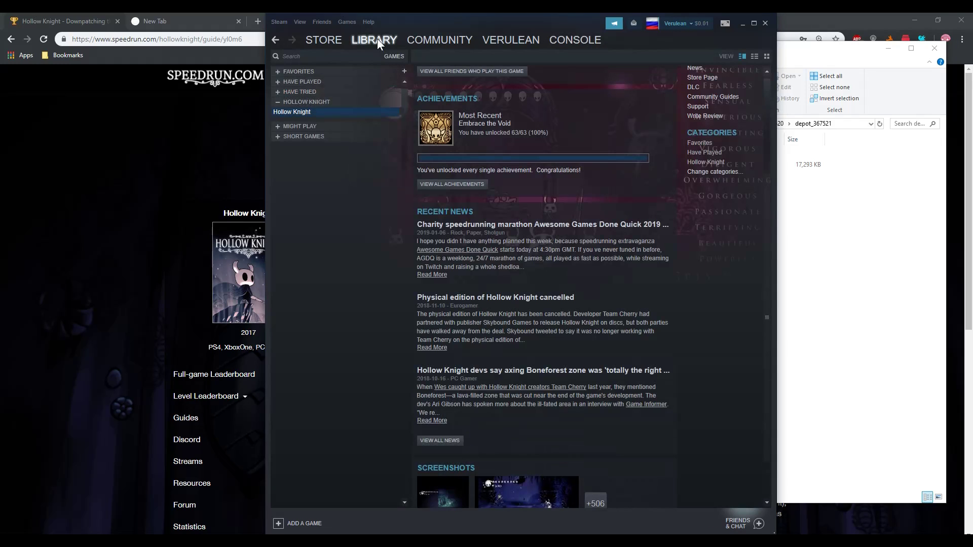
{"action": "right_click", "coordinate": [301, 111]}
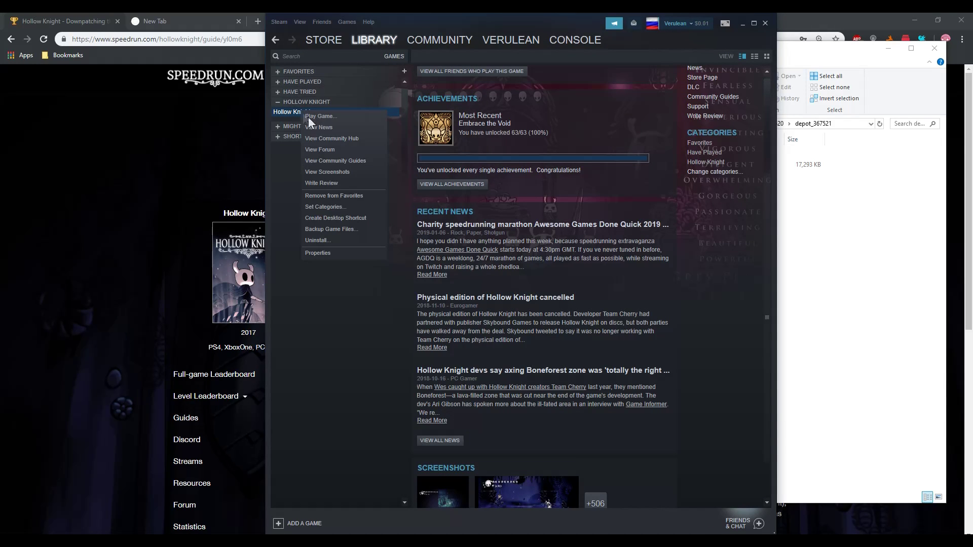
{"action": "left_click", "coordinate": [326, 255]}
{"action": "left_click", "coordinate": [654, 147]}
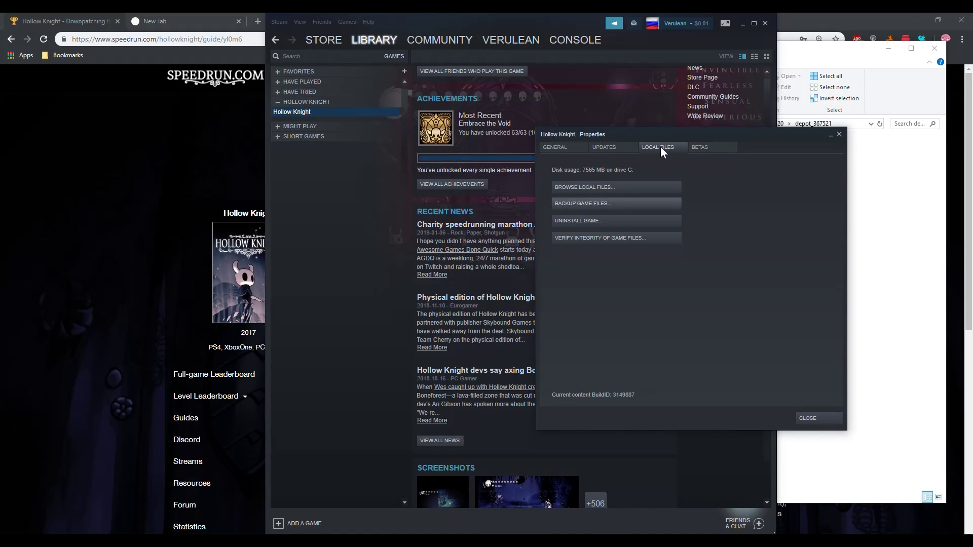
{"action": "left_click", "coordinate": [590, 186]}
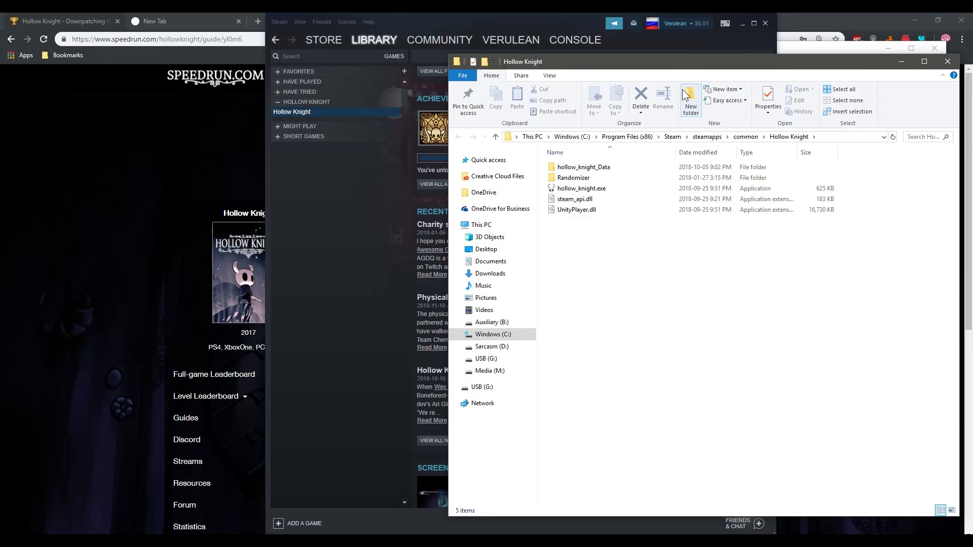
Copy the downloaded files from depot_367521 into the Hollow Knight installation folder, replacing the files with the same names.
{"action": "left_click_drag", "start_coordinate": [659, 61], "coordinate": [410, 112]}
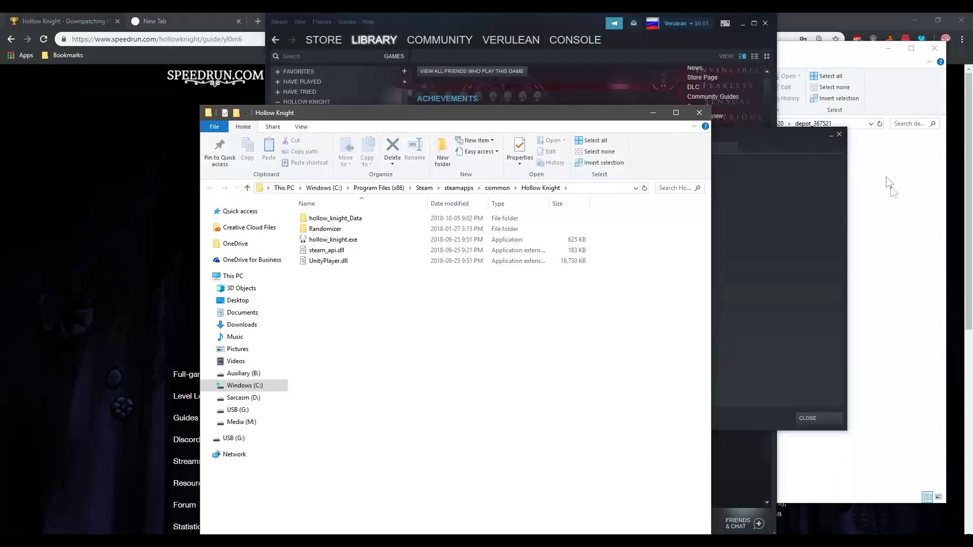
{"action": "left_click", "coordinate": [740, 178]}
{"action": "left_click_drag", "start_coordinate": [623, 158], "coordinate": [417, 235]}
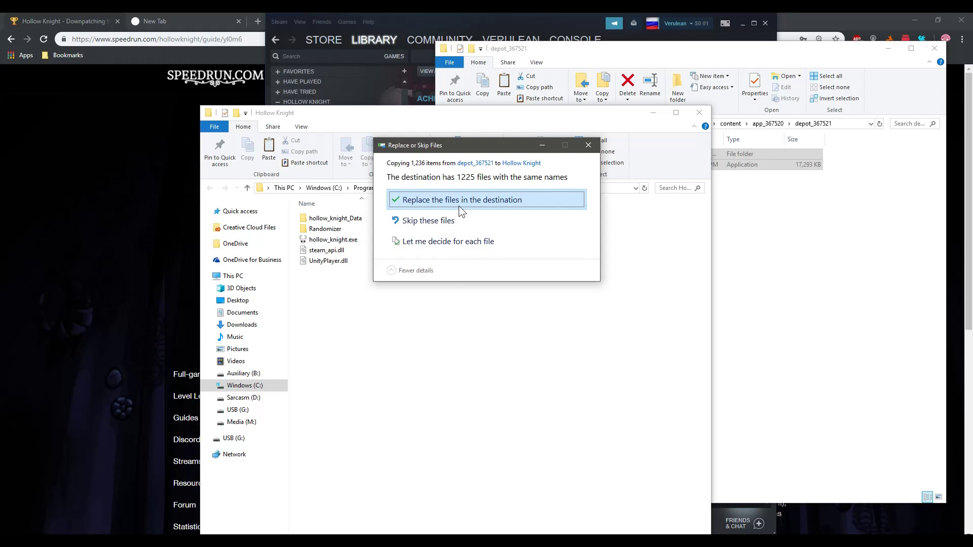
{"action": "left_click", "coordinate": [458, 206]}
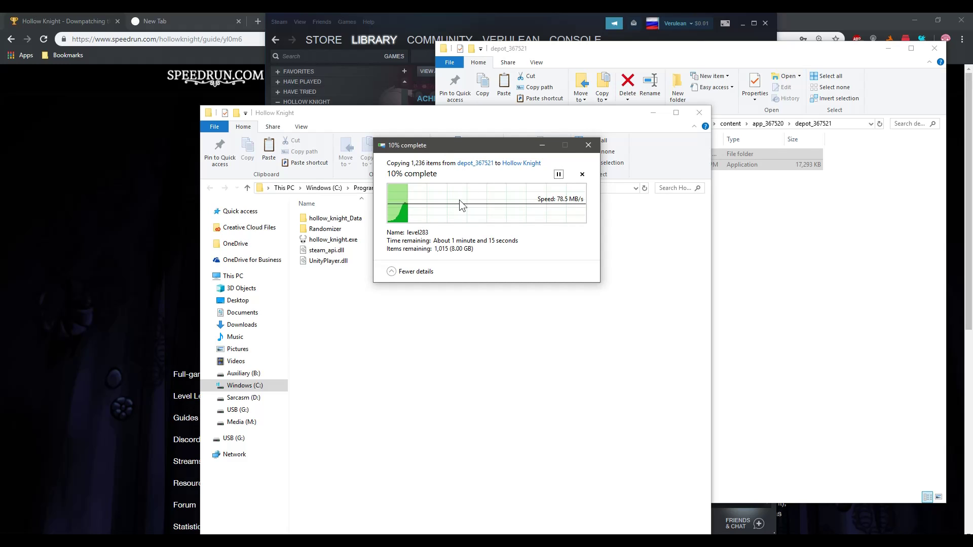
{"action": "left_click", "coordinate": [430, 100]}
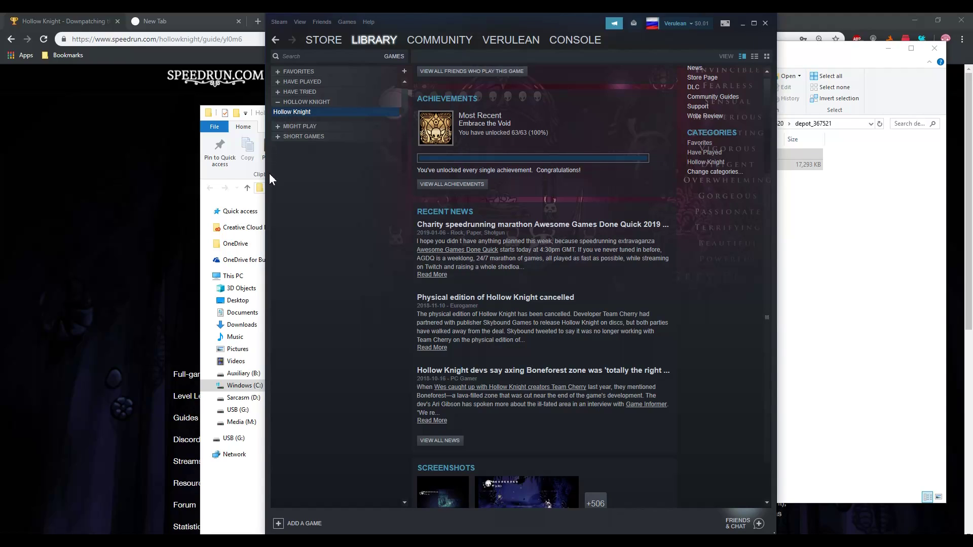
Create a folder named "Hollow Knight 1.2.2.1" on the Desktop in File Explorer.
{"action": "left_click", "coordinate": [227, 500]}
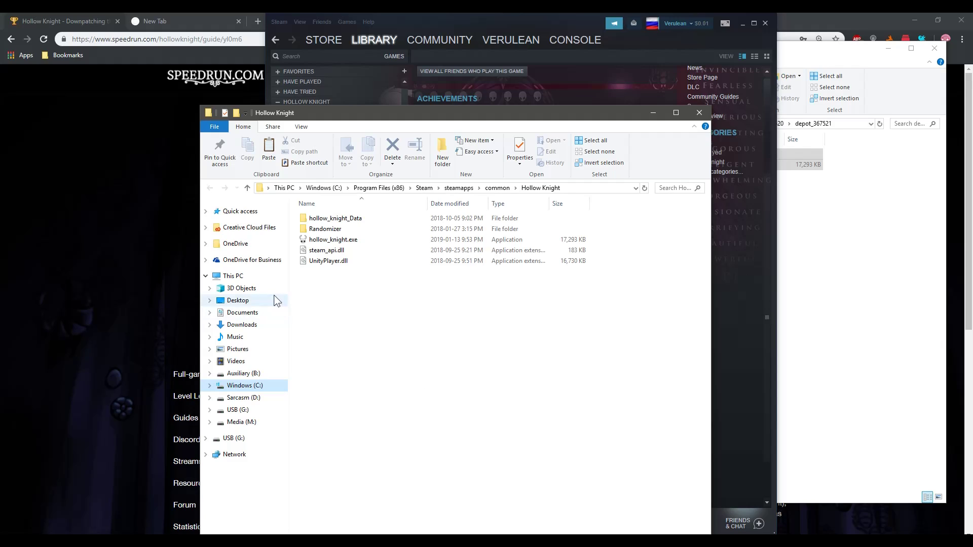
{"action": "left_click", "coordinate": [246, 301]}
{"action": "left_click", "coordinate": [445, 339]}
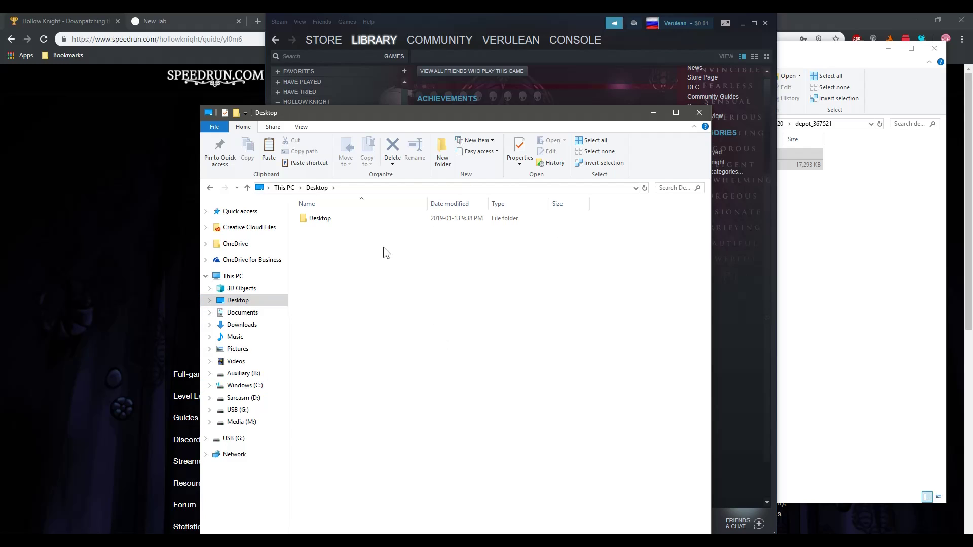
{"action": "left_click", "coordinate": [449, 162]}
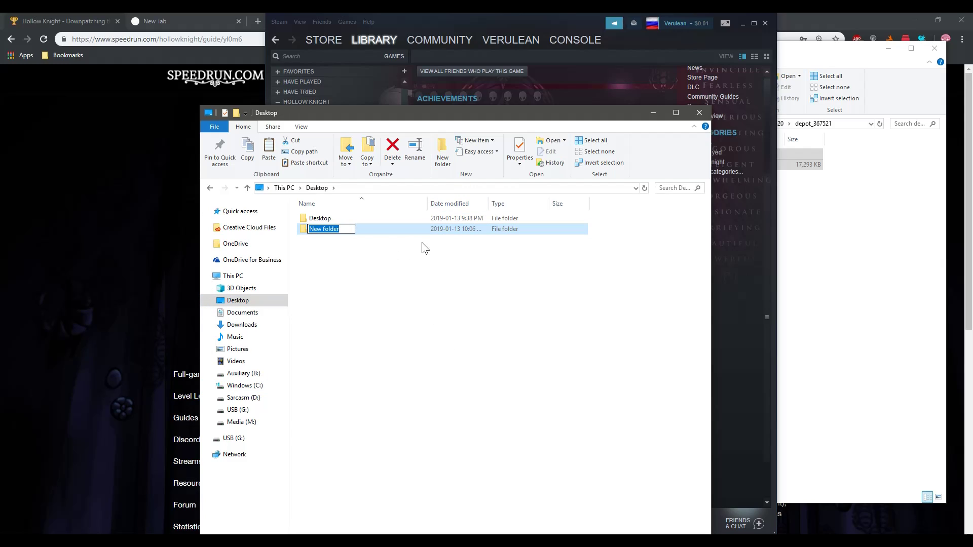
{"action": "type", "text": "Hollow Knight 1.2.2.1"}
{"action": "key", "text": "Return"}
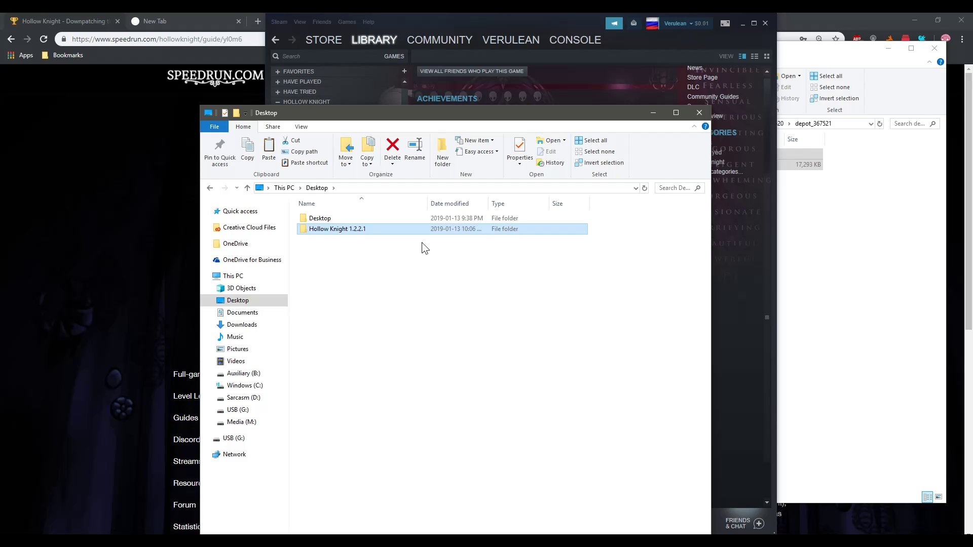
Copy hollow_knight_Data and hollow_knight.exe from depot_367521 into the Hollow Knight 1.2.2.1 folder on the Desktop.
{"action": "double_click", "coordinate": [469, 229]}
{"action": "left_click", "coordinate": [854, 294]}
{"action": "key", "text": "ctrl+a"}
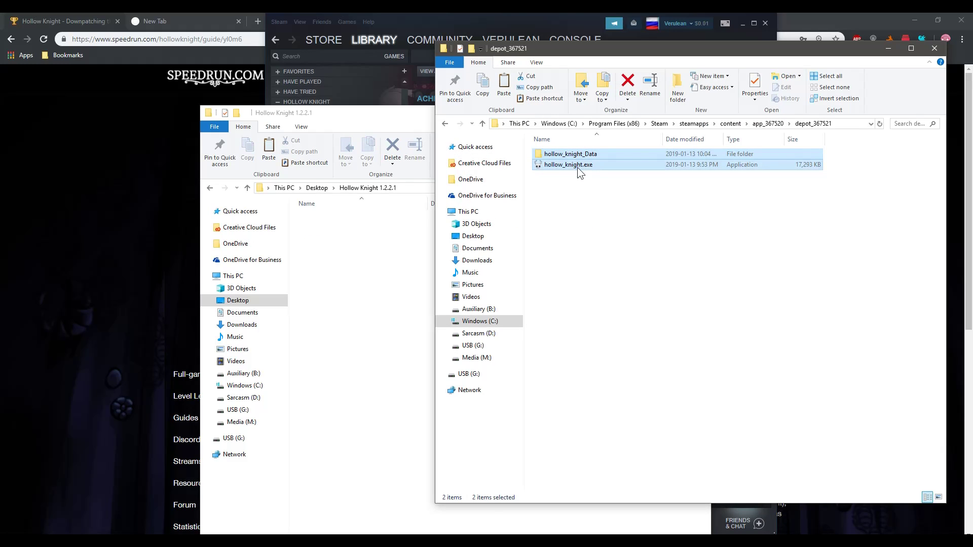
{"action": "key", "text": "ctrl+c"}
{"action": "left_click", "coordinate": [369, 270]}
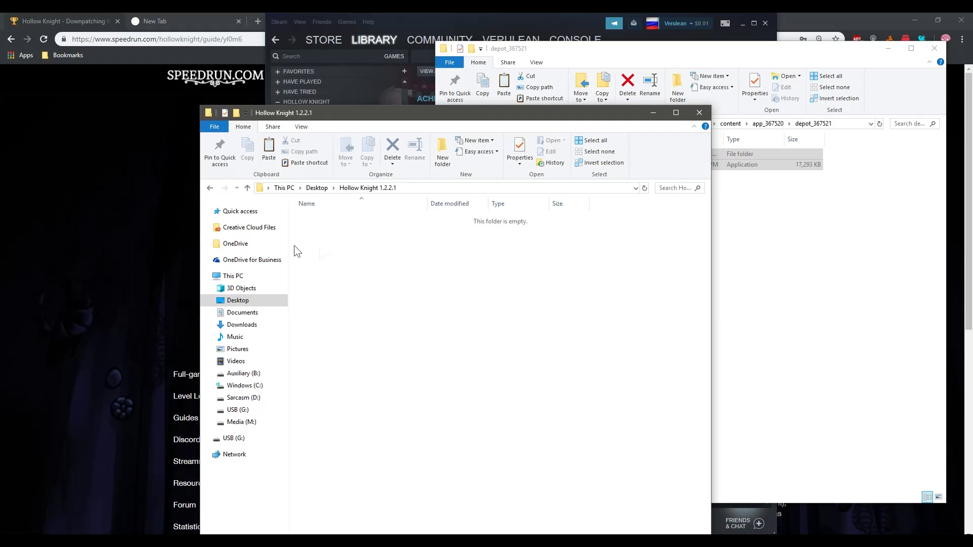
{"action": "key", "text": "ctrl+v"}
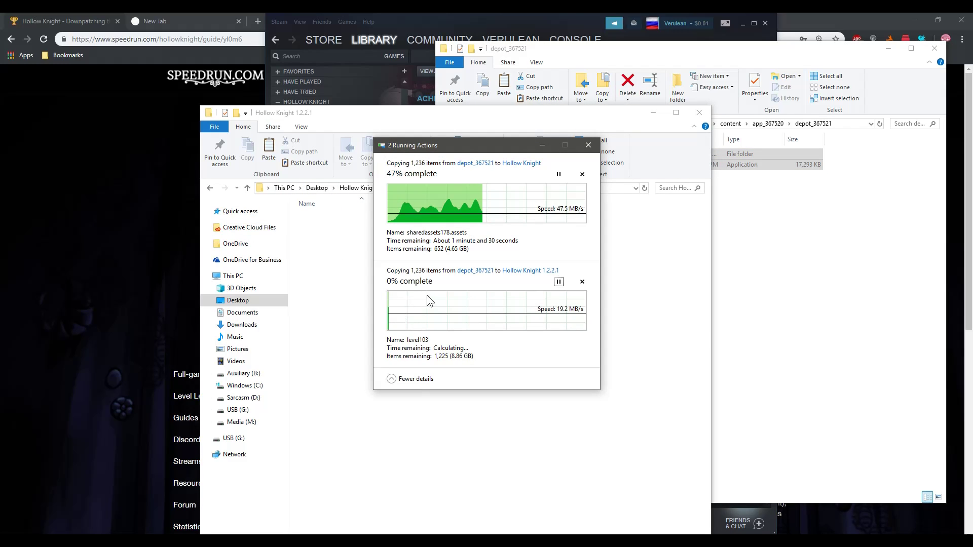
{"action": "left_click", "coordinate": [344, 283]}
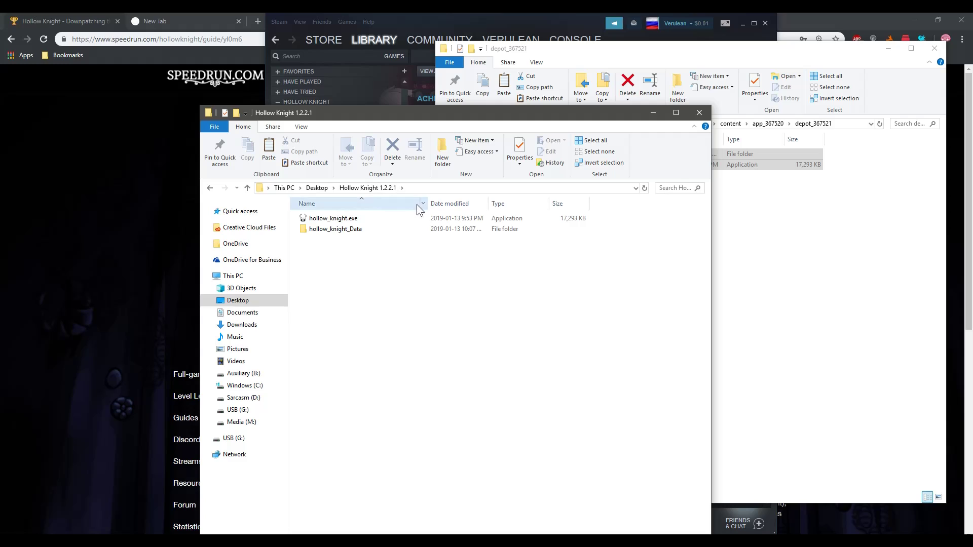
Create a text document named steam_appid.txt in the Hollow Knight 1.2.2.1 folder.
{"action": "right_click", "coordinate": [367, 258]}
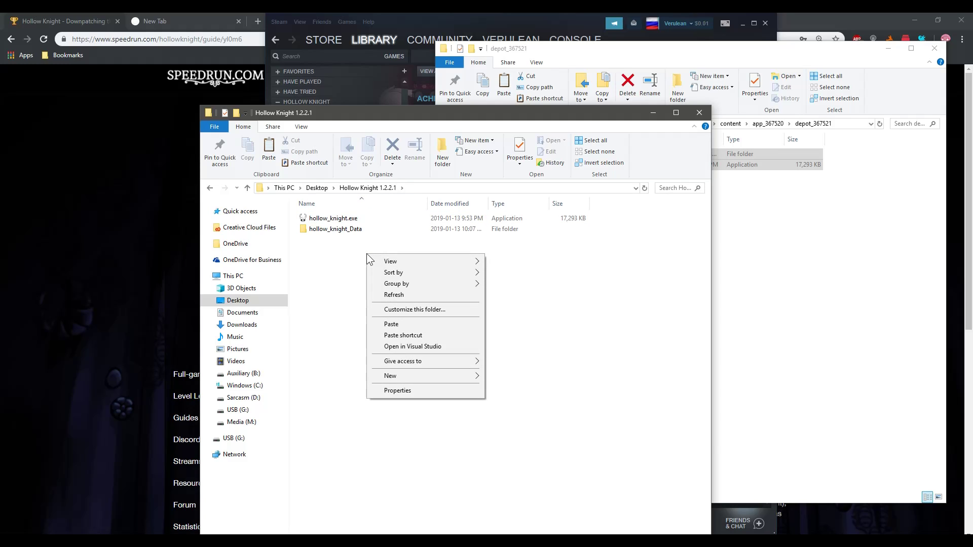
{"action": "mouse_move", "coordinate": [467, 382]}
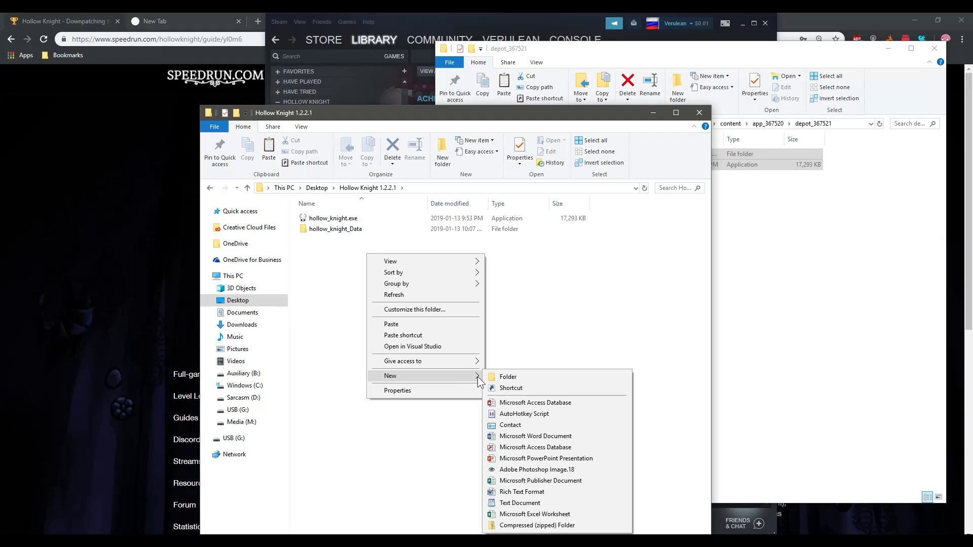
{"action": "left_click", "coordinate": [518, 503]}
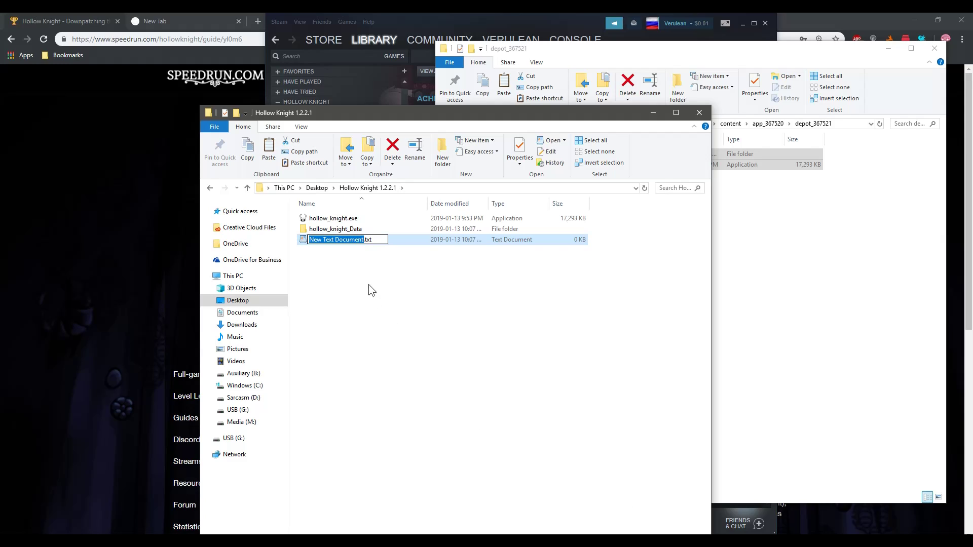
{"action": "type", "text": "steam_"}
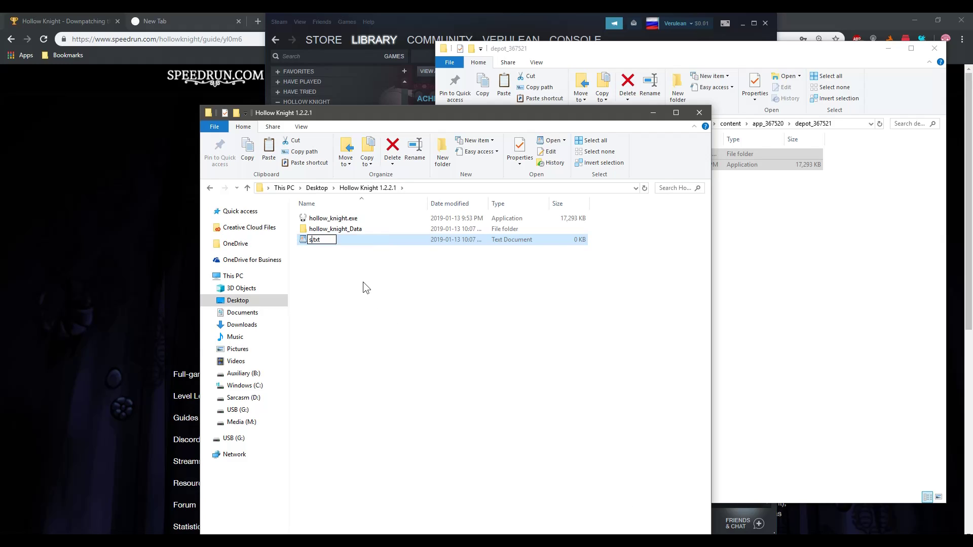
{"action": "type", "text": "appid"}
{"action": "key", "text": "Return"}
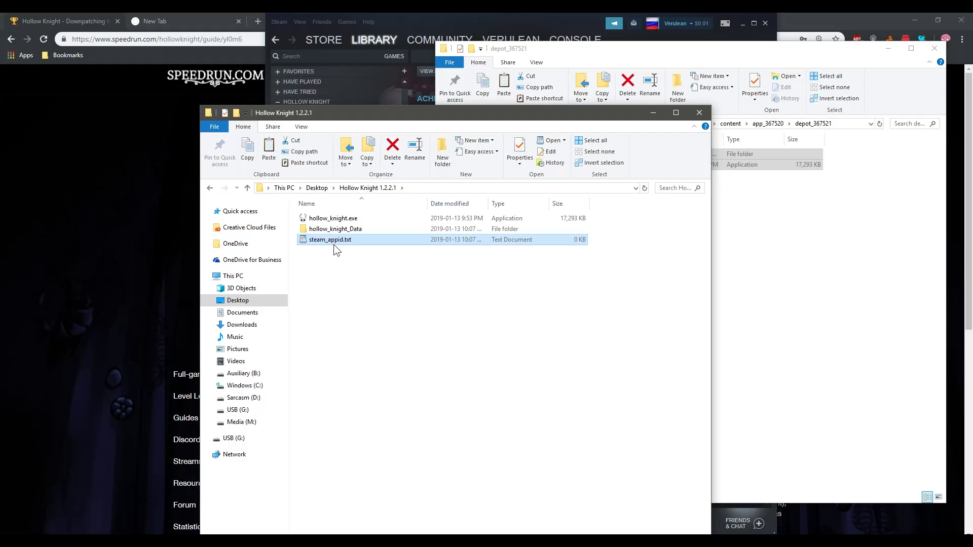
Open steam_appid.txt in WordPad, enter the app ID 367520 as its content, and save and close the file.
{"action": "key", "text": "ctrl+c"}
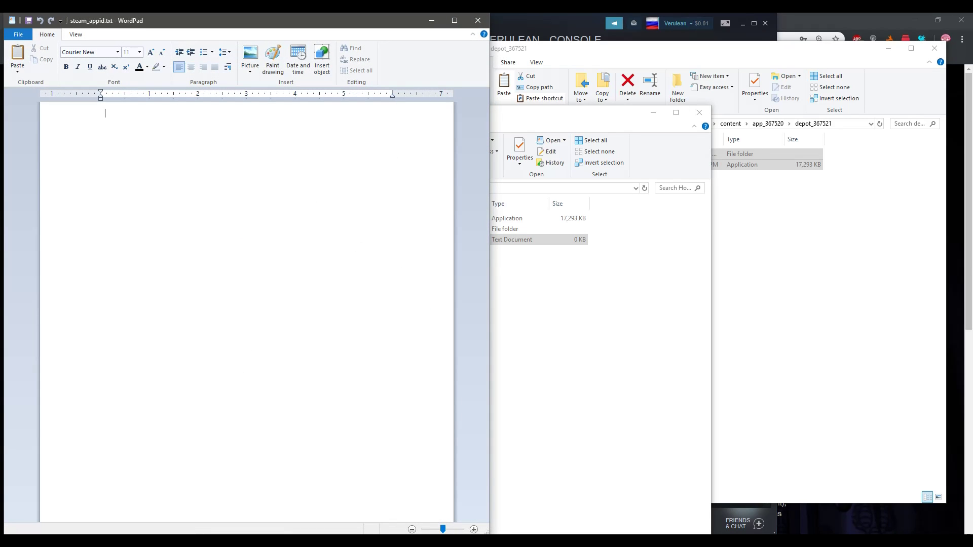
{"action": "type", "text": "36752"}
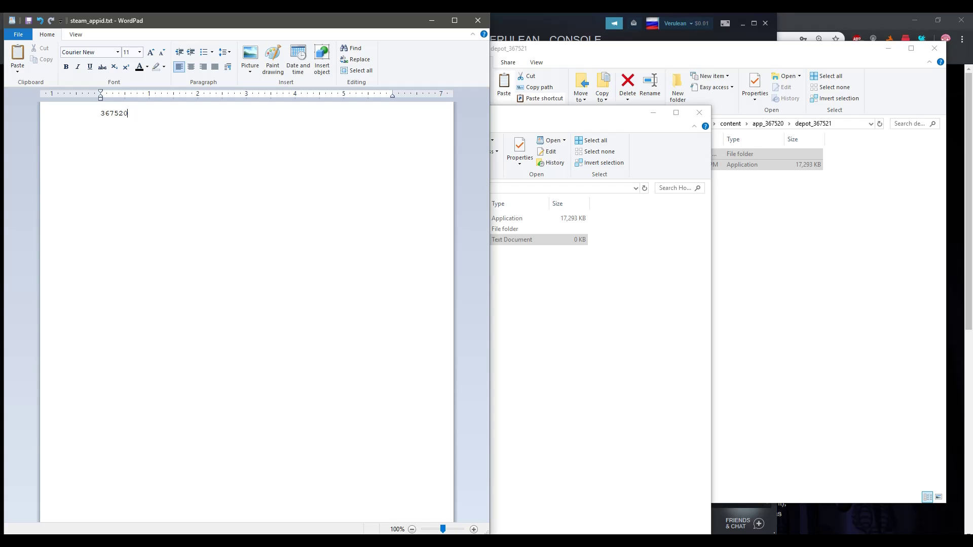
{"action": "left_click", "coordinate": [477, 21]}
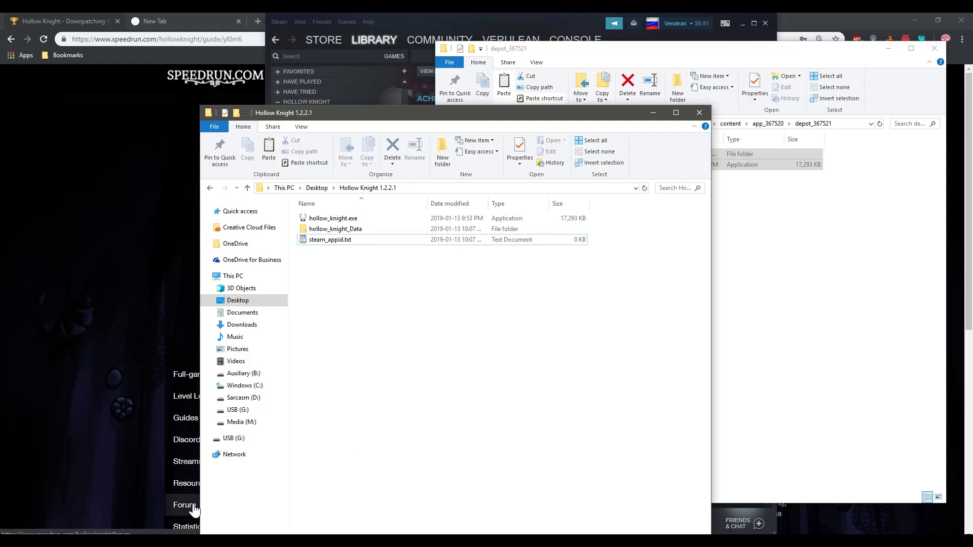
Check the progress of the running file copies, then return to the Hollow Knight 1.2.2.1 folder.
{"action": "mouse_move", "coordinate": [106, 540]}
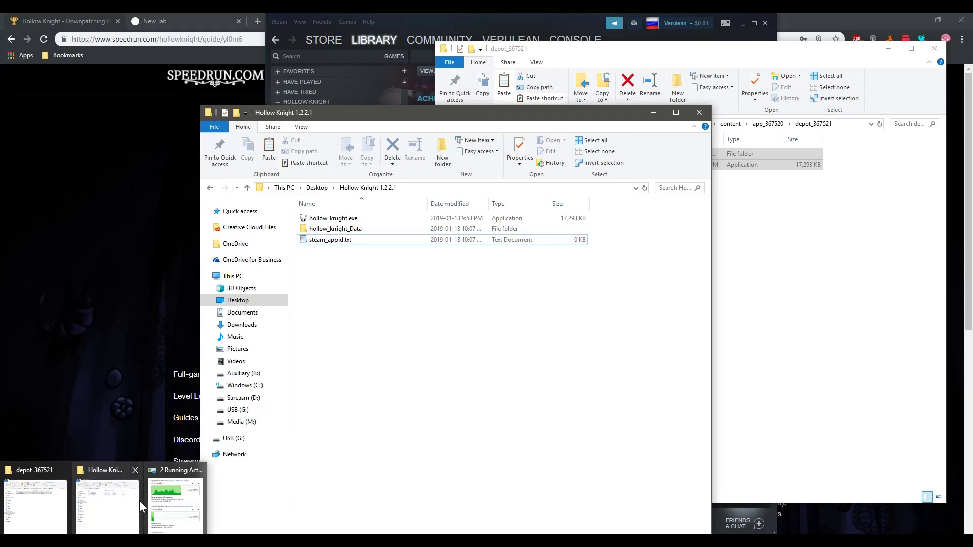
{"action": "left_click", "coordinate": [160, 494]}
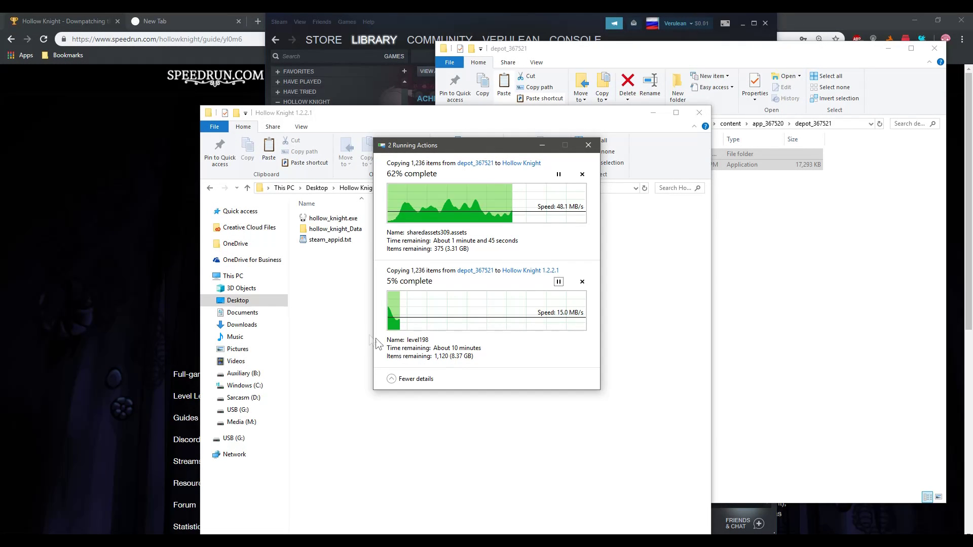
{"action": "left_click", "coordinate": [358, 328]}
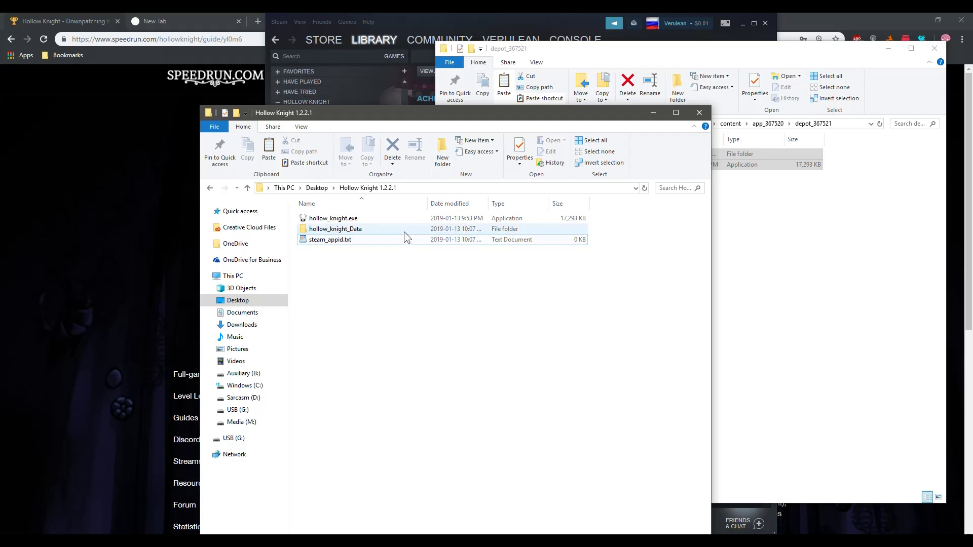
Switch to Steam and add hollow_knight.exe from the Desktop's Hollow Knight 1.2.2.1 folder to the library as a non-Steam game.
{"action": "left_click", "coordinate": [426, 17]}
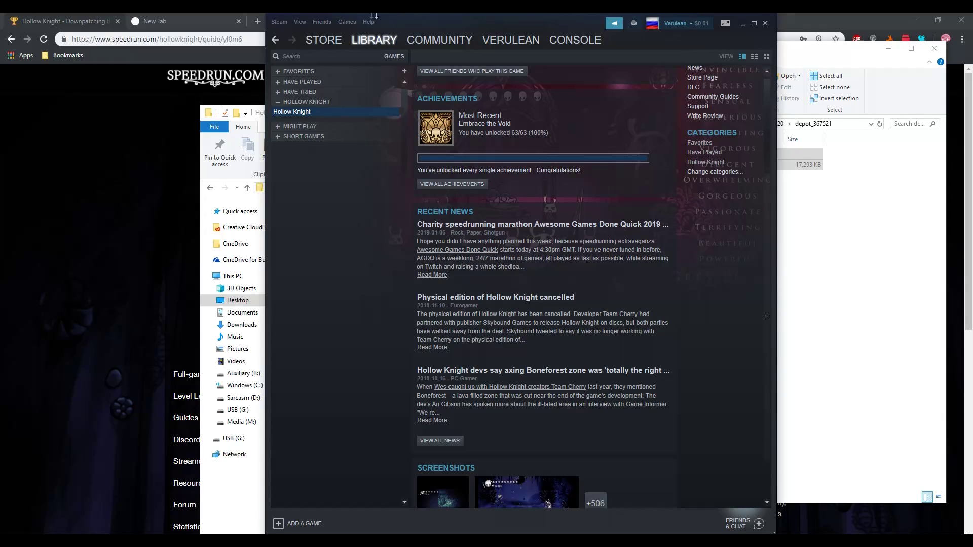
{"action": "left_click", "coordinate": [348, 21]}
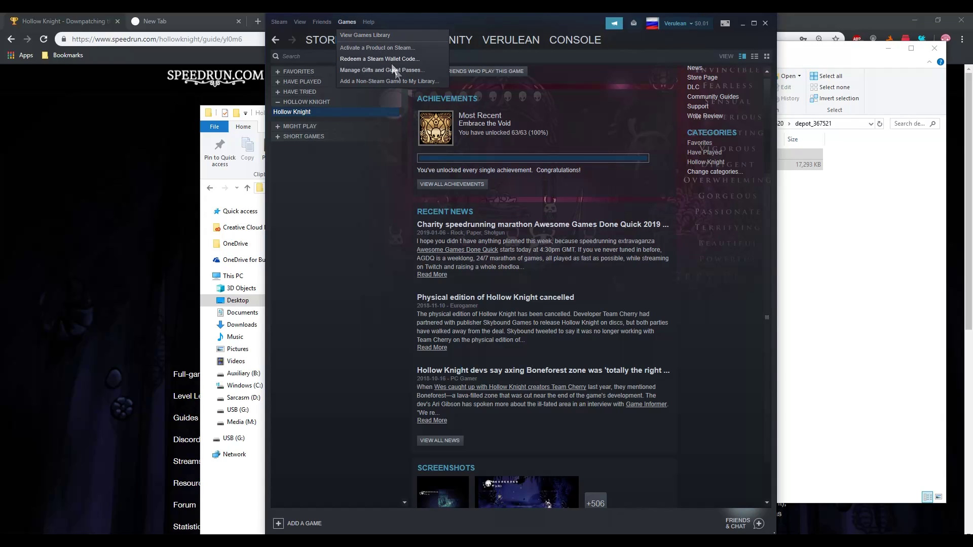
{"action": "left_click", "coordinate": [400, 80]}
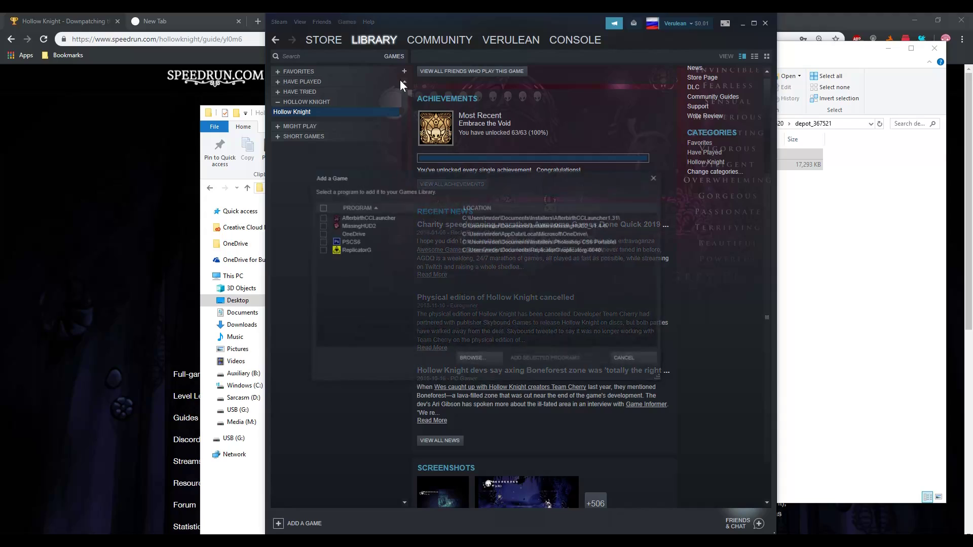
{"action": "left_click", "coordinate": [476, 359]}
{"action": "left_click_drag", "start_coordinate": [354, 28], "coordinate": [590, 173]}
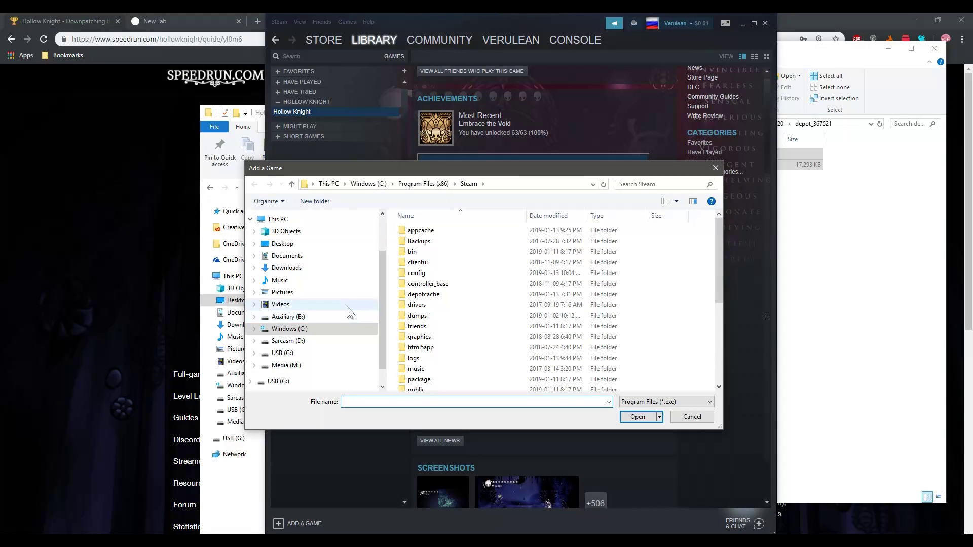
{"action": "left_click", "coordinate": [299, 243]}
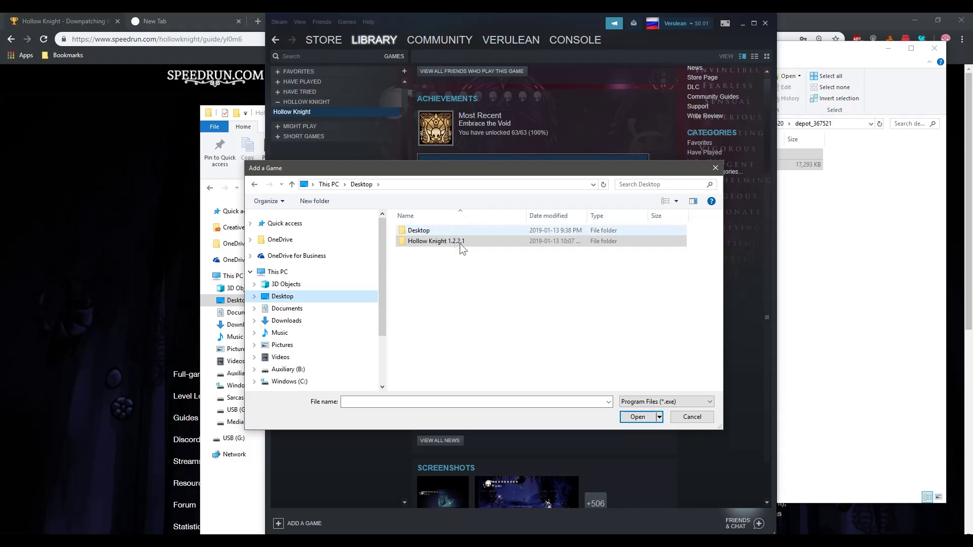
{"action": "left_click", "coordinate": [442, 245]}
{"action": "double_click", "coordinate": [443, 244]}
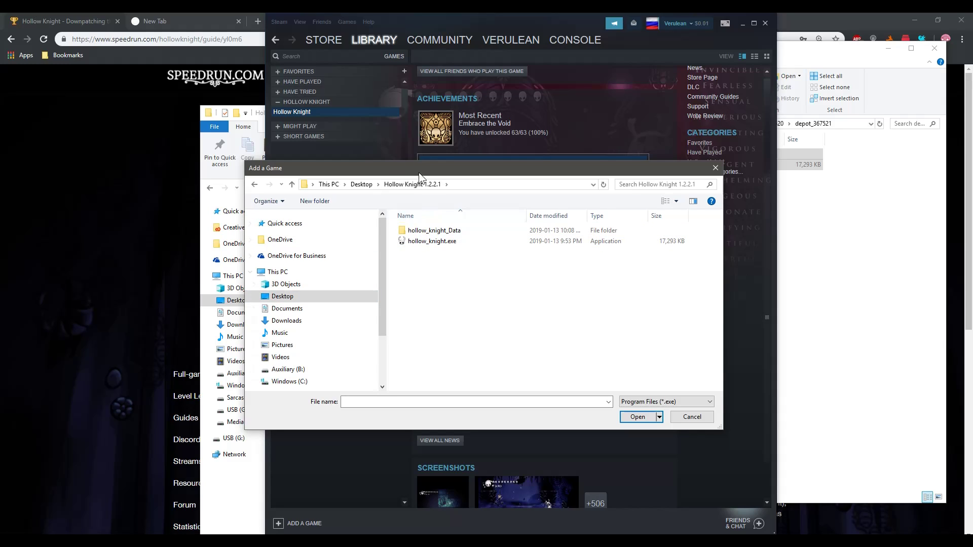
{"action": "left_click", "coordinate": [434, 240]}
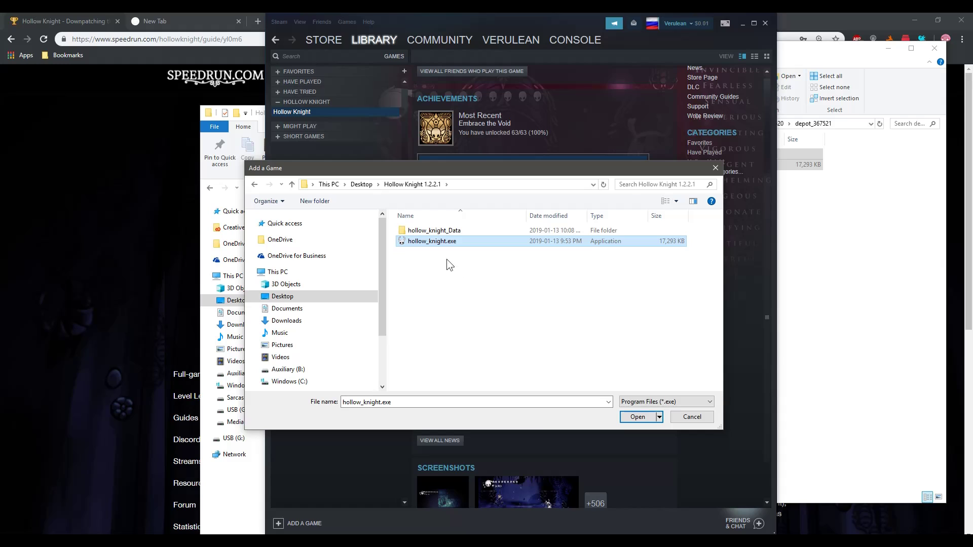
{"action": "left_click", "coordinate": [638, 417]}
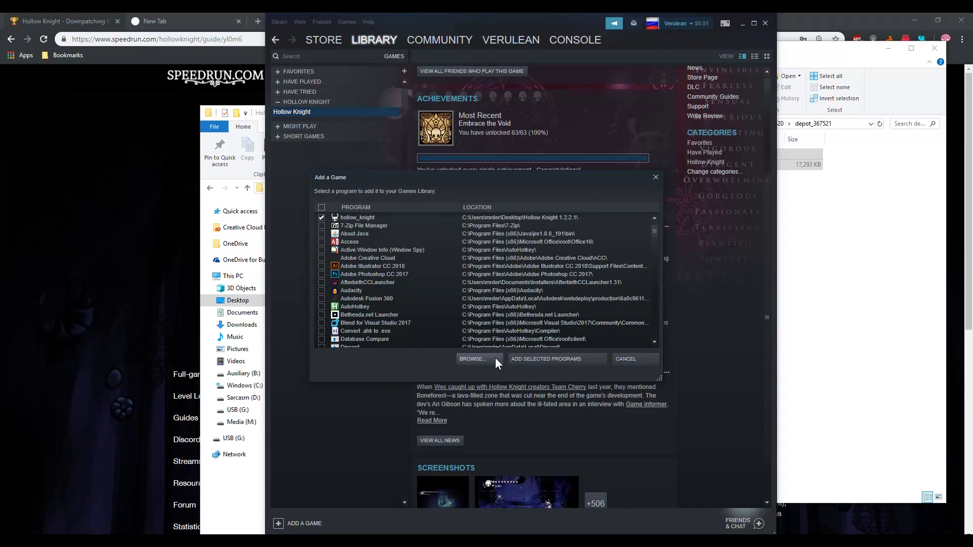
{"action": "left_click", "coordinate": [553, 360]}
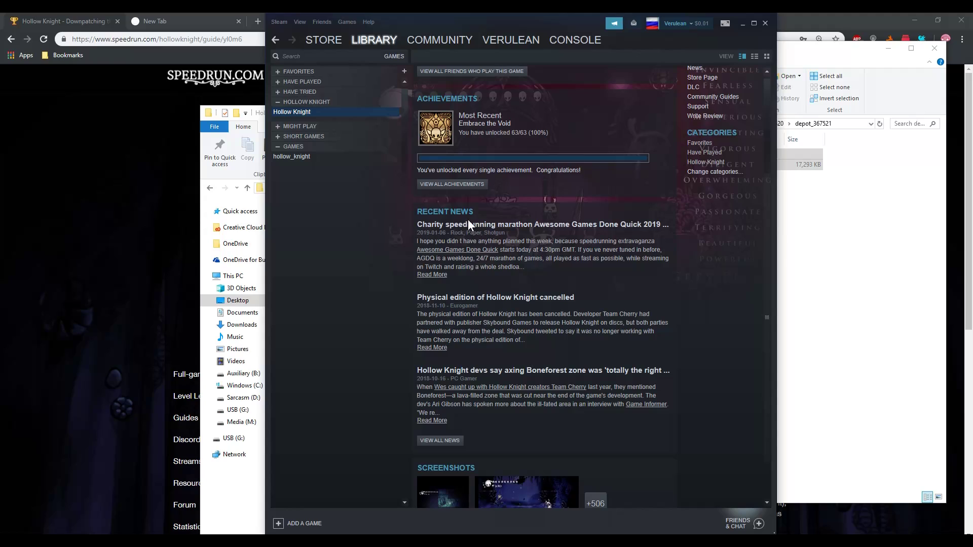
Rename the hollow_knight shortcut in its Steam properties to "Hollow Knight 1.2.2.1".
{"action": "left_click", "coordinate": [291, 155]}
{"action": "right_click", "coordinate": [292, 155]}
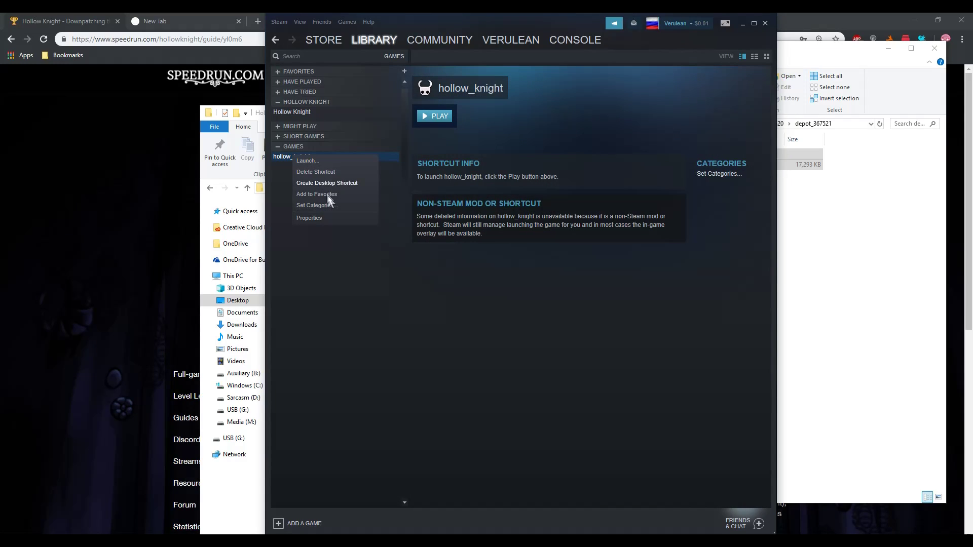
{"action": "left_click", "coordinate": [319, 218]}
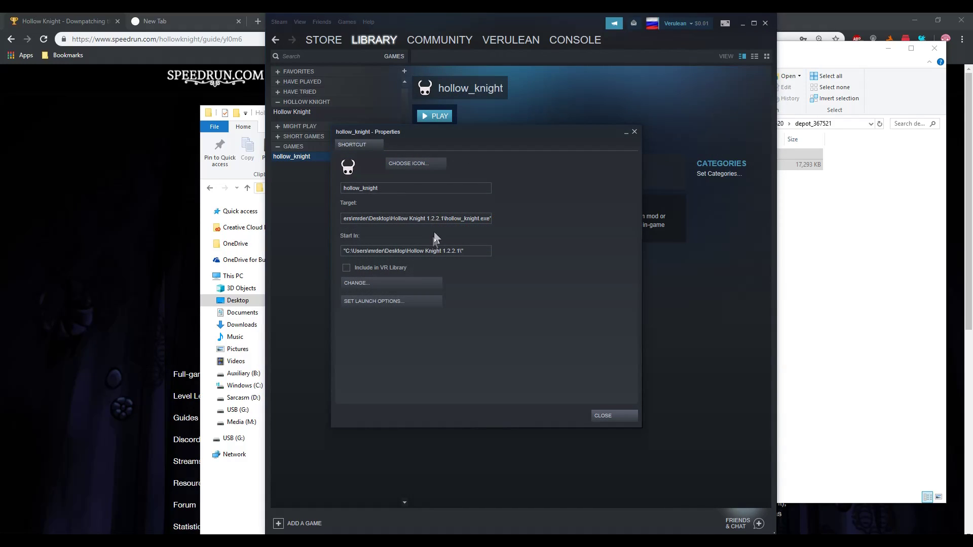
{"action": "double_click", "coordinate": [415, 189]}
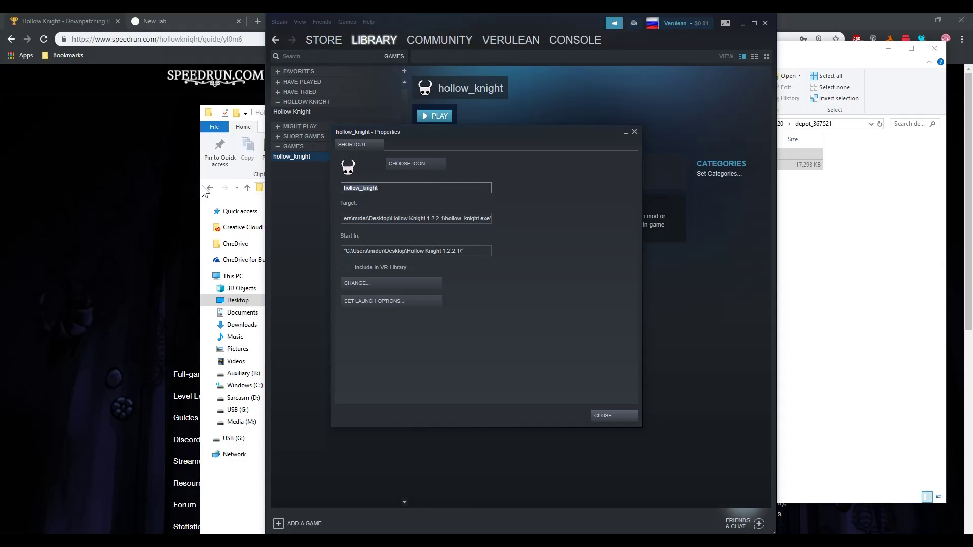
{"action": "type", "text": "Hollow Knight 1.2.2.1"}
{"action": "left_click", "coordinate": [611, 415]}
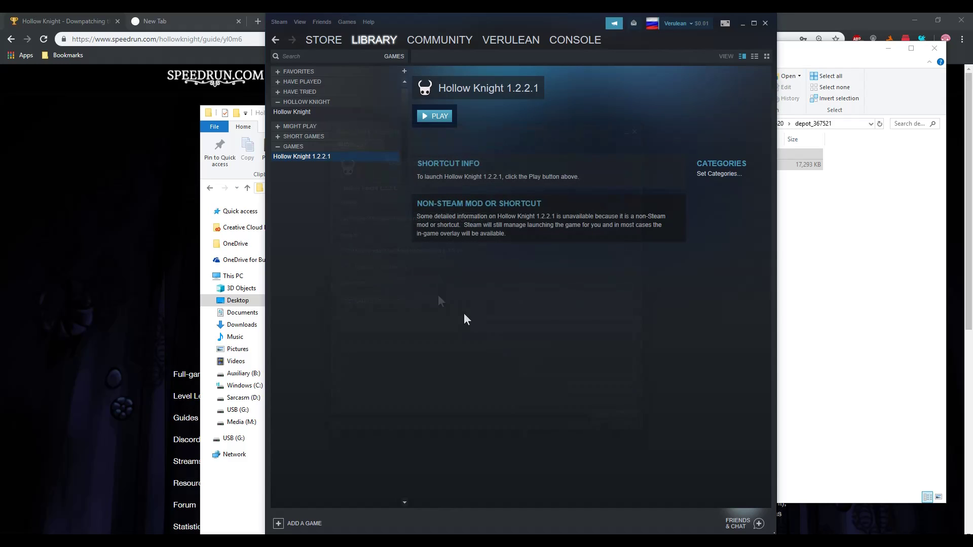
Assign the Hollow Knight 1.2.2.1 shortcut to the Hollow Knight category in the Steam library.
{"action": "right_click", "coordinate": [309, 154]}
{"action": "left_click", "coordinate": [336, 203]}
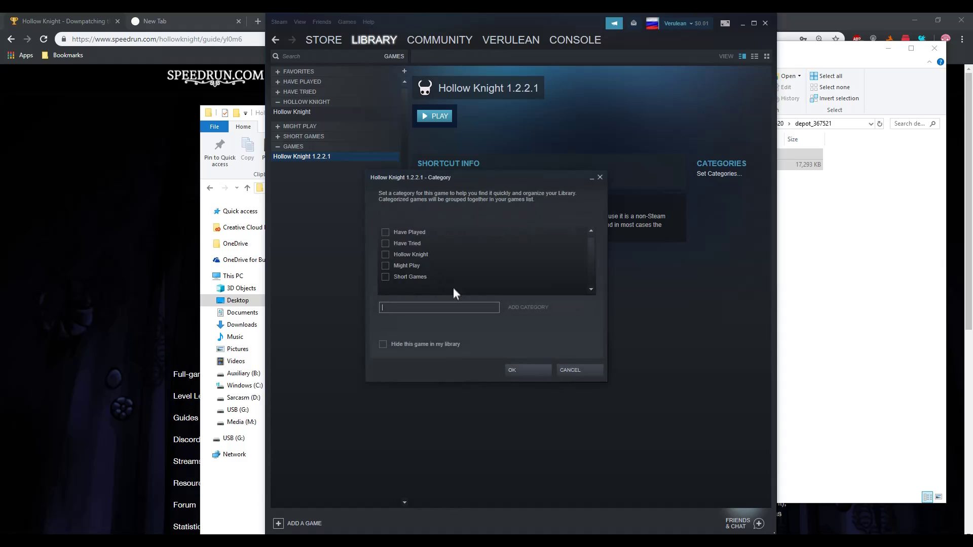
{"action": "left_click", "coordinate": [385, 255]}
{"action": "left_click", "coordinate": [528, 370]}
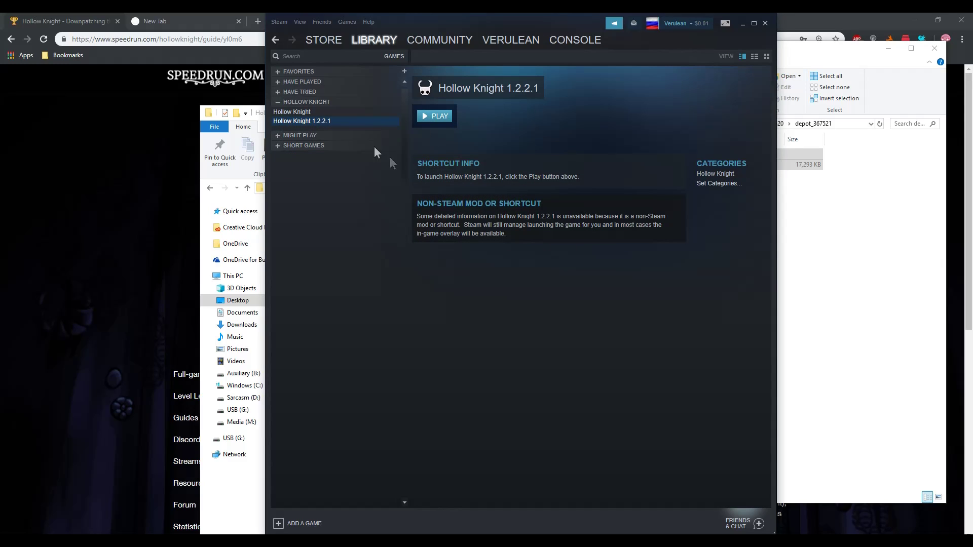
Check how far the copying of the depot files to both Hollow Knight folders has progressed.
{"action": "mouse_move", "coordinate": [90, 512]}
{"action": "left_click", "coordinate": [178, 498]}
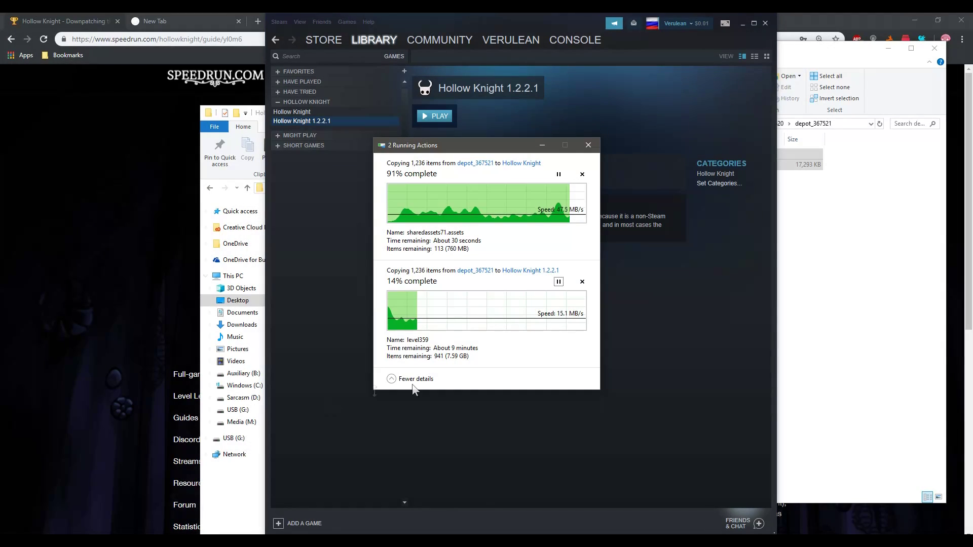
{"action": "left_click", "coordinate": [679, 334]}
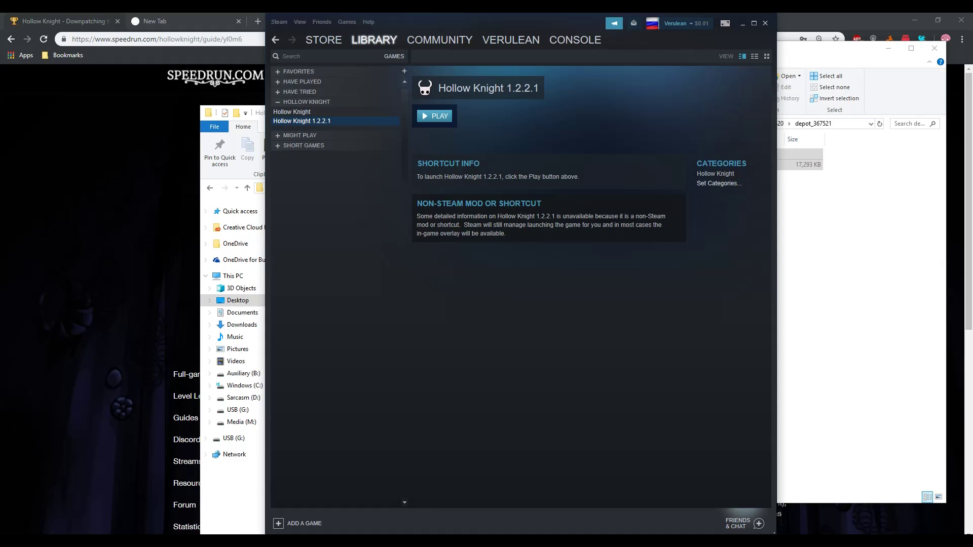
{"action": "mouse_move", "coordinate": [106, 540]}
{"action": "left_click", "coordinate": [178, 493]}
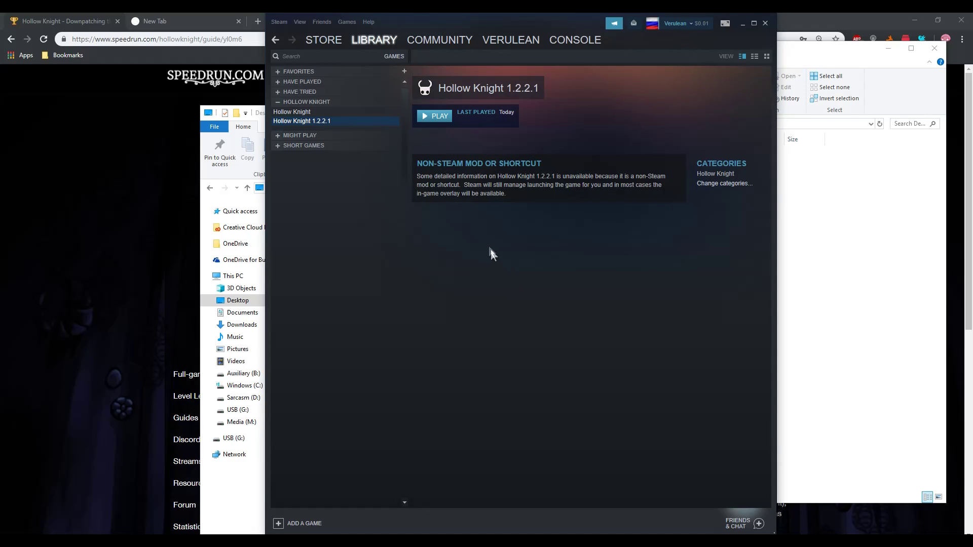
Launch both Hollow Knight and the Hollow Knight 1.2.2.1 shortcut from the Steam library.
{"action": "left_click", "coordinate": [308, 111]}
{"action": "left_click", "coordinate": [307, 122]}
{"action": "double_click", "coordinate": [305, 114]}
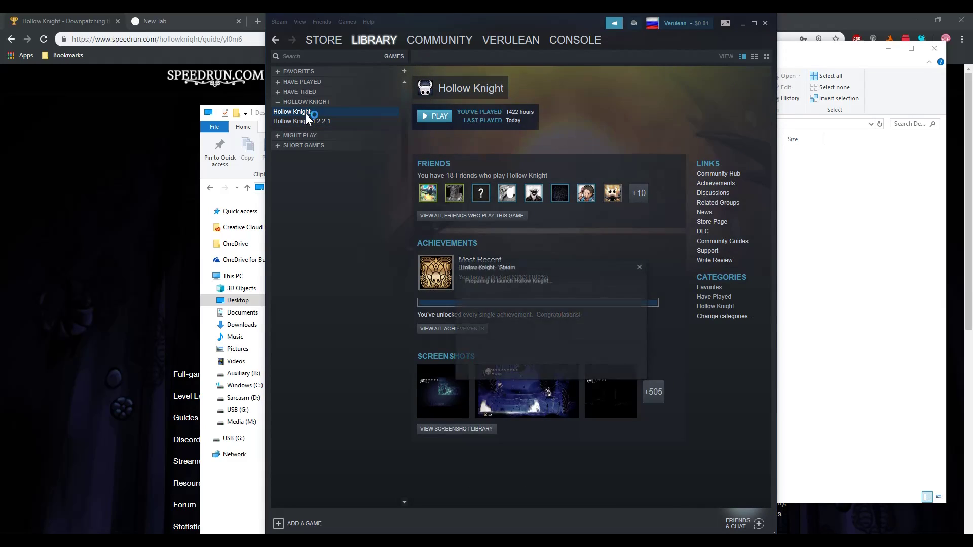
{"action": "left_click", "coordinate": [305, 121]}
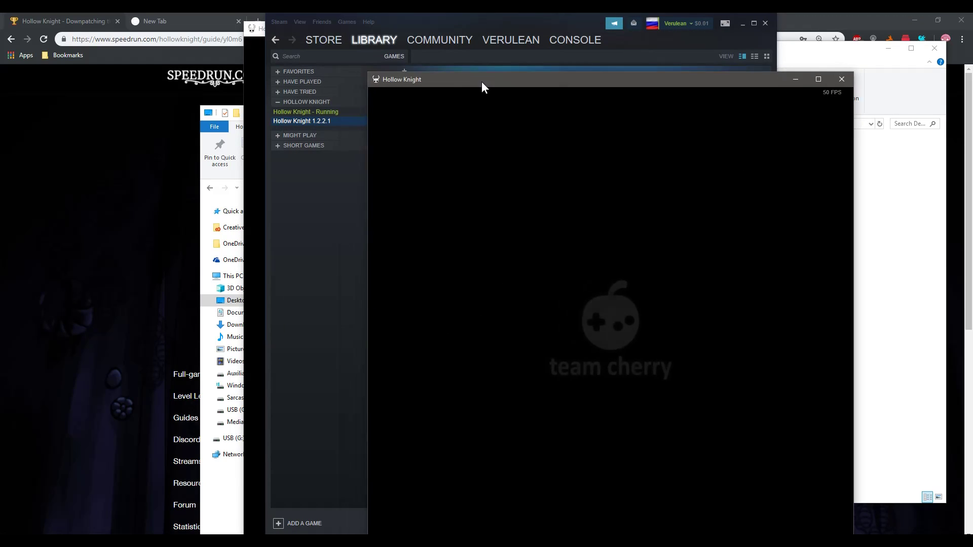
Place the two running Hollow Knight windows side by side, compare their title screens, and close both games.
{"action": "left_click_drag", "start_coordinate": [257, 29], "coordinate": [59, 61]}
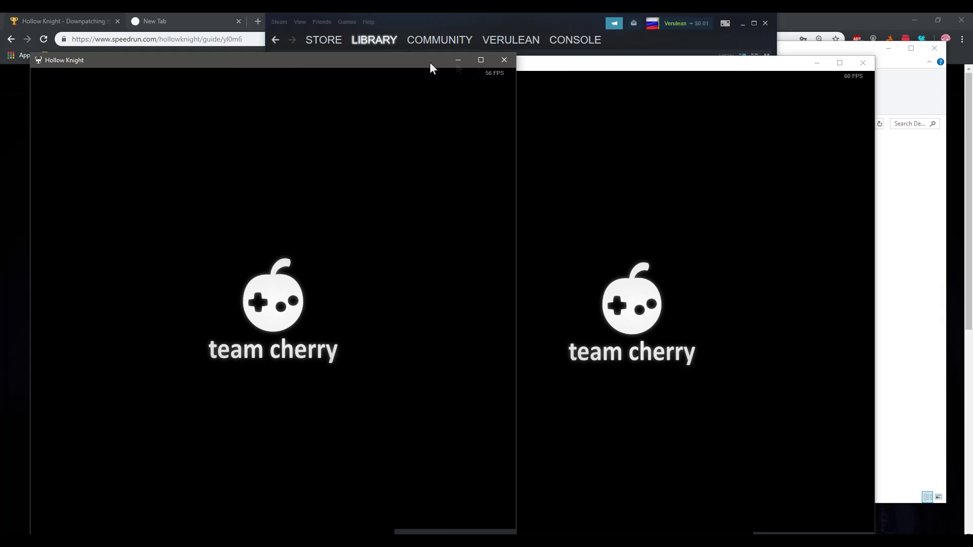
{"action": "left_click_drag", "start_coordinate": [540, 64], "coordinate": [574, 61]}
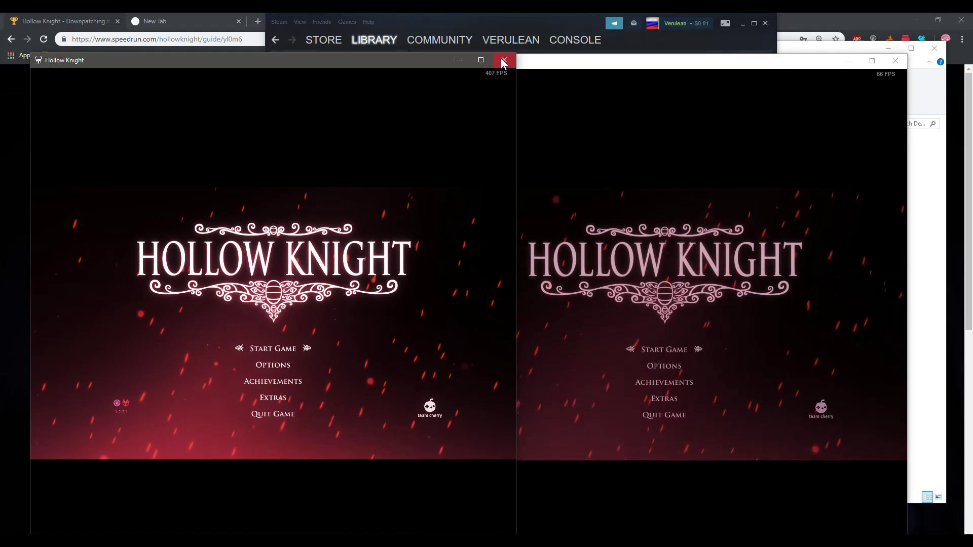
{"action": "left_click", "coordinate": [504, 60]}
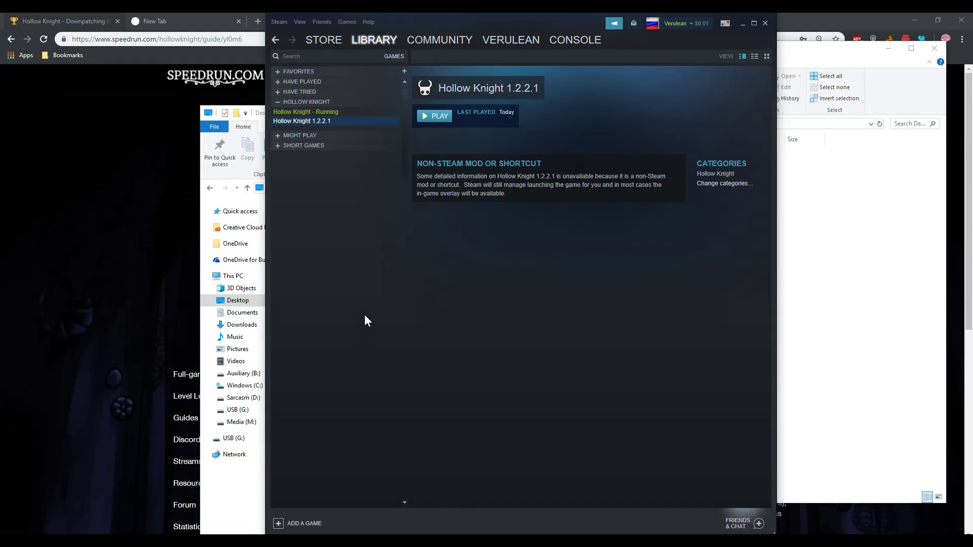
Switch to File Explorer and create a folder named "HK Patches" on the Desktop.
{"action": "left_click", "coordinate": [238, 494]}
{"action": "left_click", "coordinate": [351, 230]}
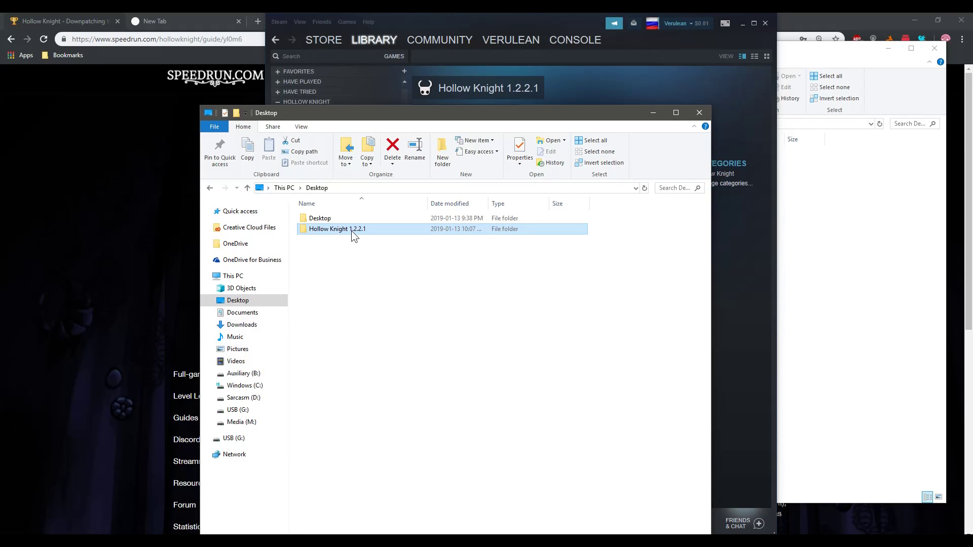
{"action": "left_click", "coordinate": [375, 265]}
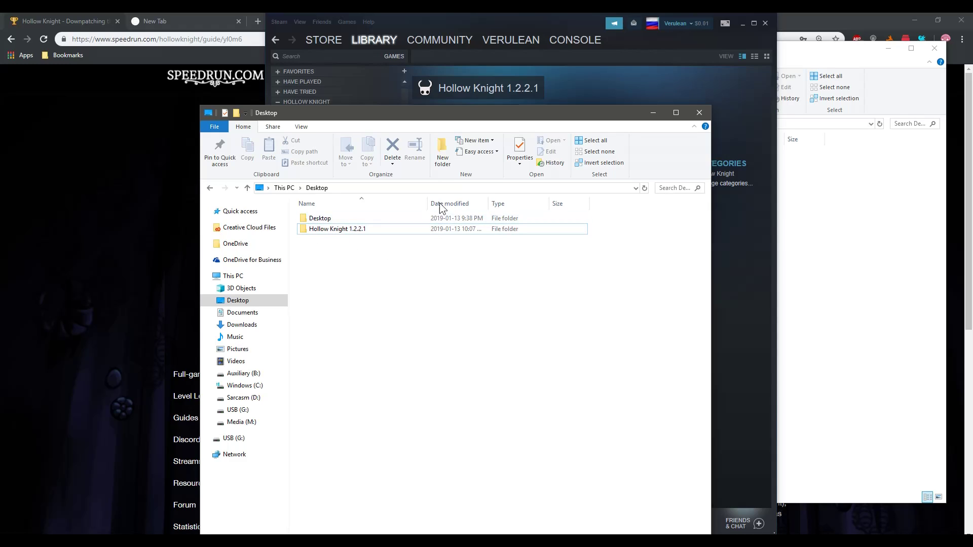
{"action": "left_click", "coordinate": [443, 157]}
{"action": "type", "text": "HK "}
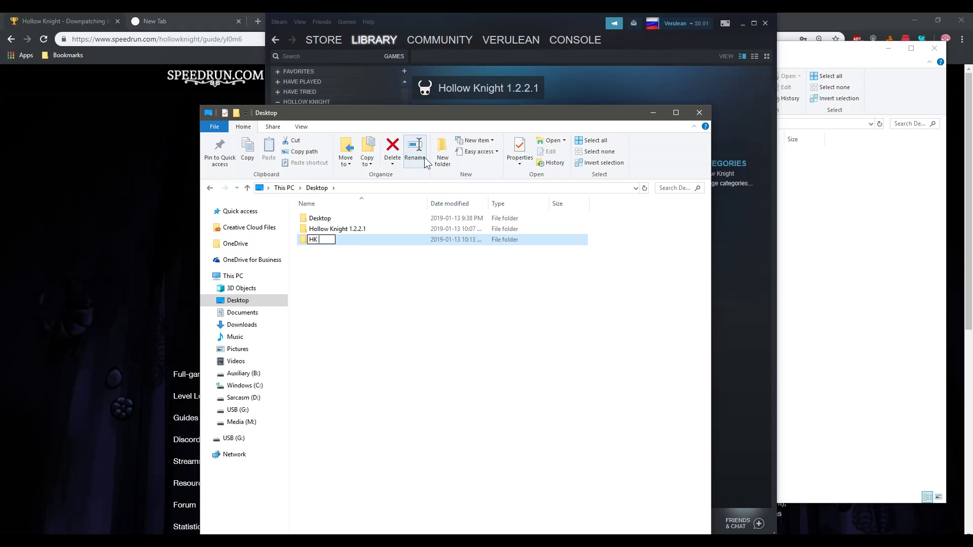
{"action": "type", "text": "Patches"}
{"action": "key", "text": "Return"}
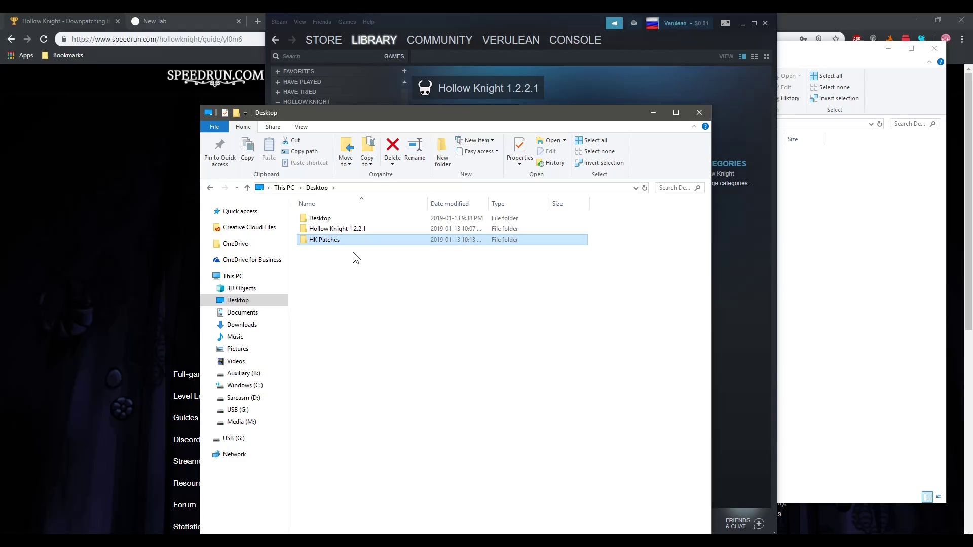
Move the Hollow Knight 1.2.2.1 folder into HK Patches, look inside that folder, and switch back to the Steam library.
{"action": "left_click", "coordinate": [344, 232]}
{"action": "left_click_drag", "start_coordinate": [343, 233], "coordinate": [333, 239]}
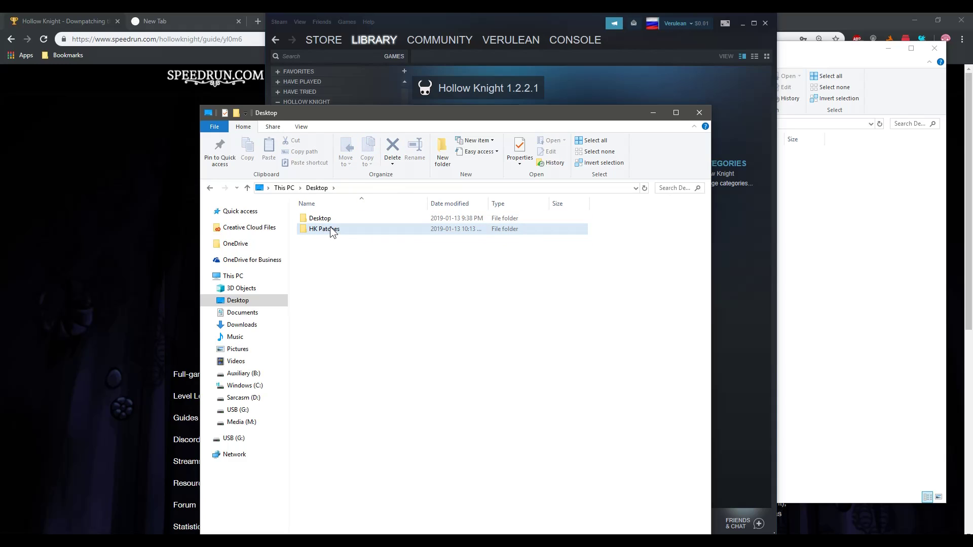
{"action": "double_click", "coordinate": [329, 229]}
{"action": "key", "text": "alt+Left"}
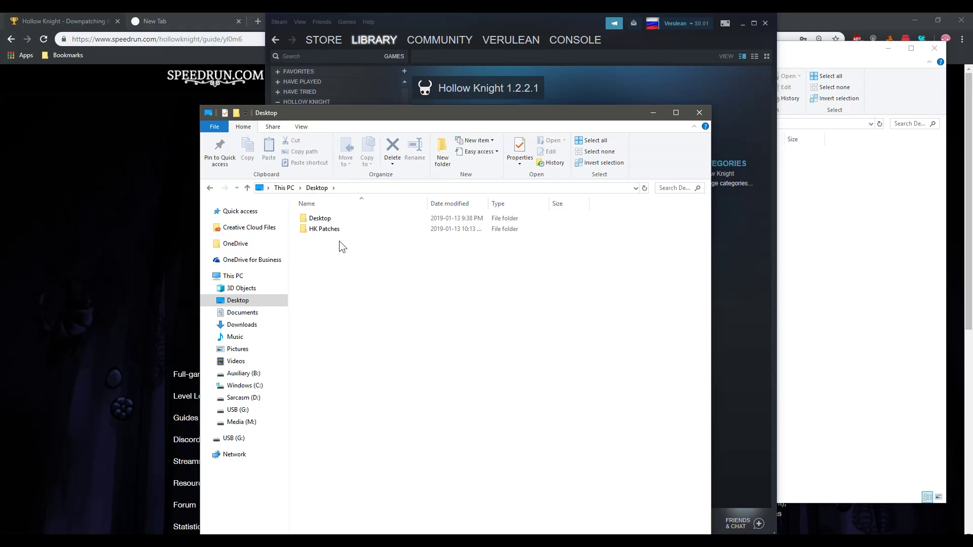
{"action": "left_click", "coordinate": [586, 75]}
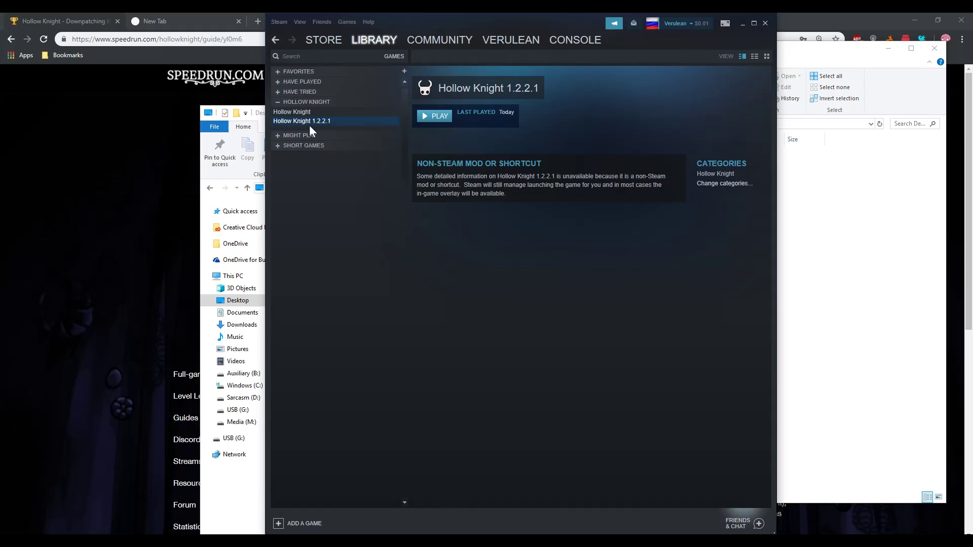